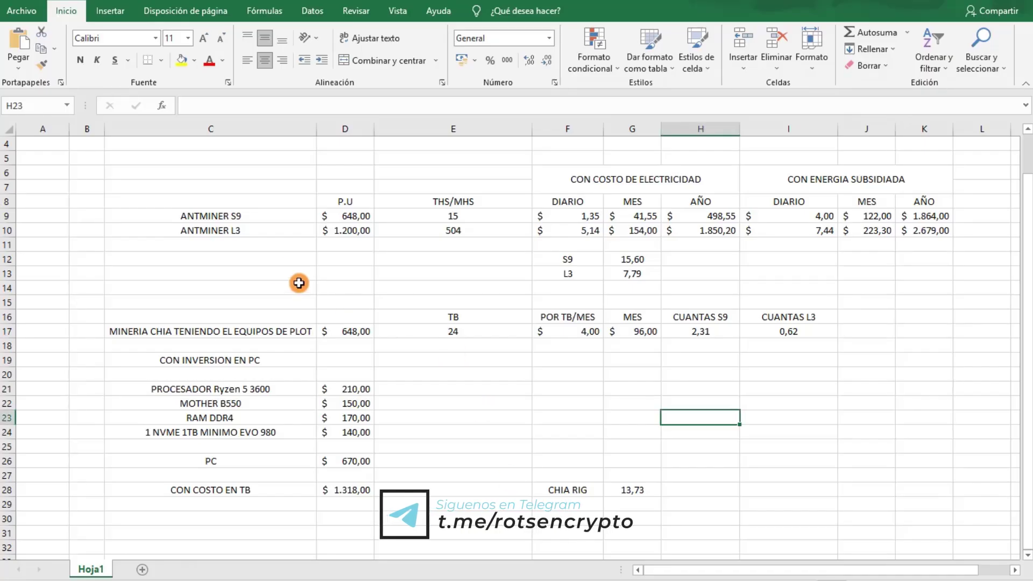
Step: Review the unit price and hashrate of the Antminer S9 and the Antminer L3 in the comparison sheet
{"action": "left_click", "coordinate": [913, 441]}
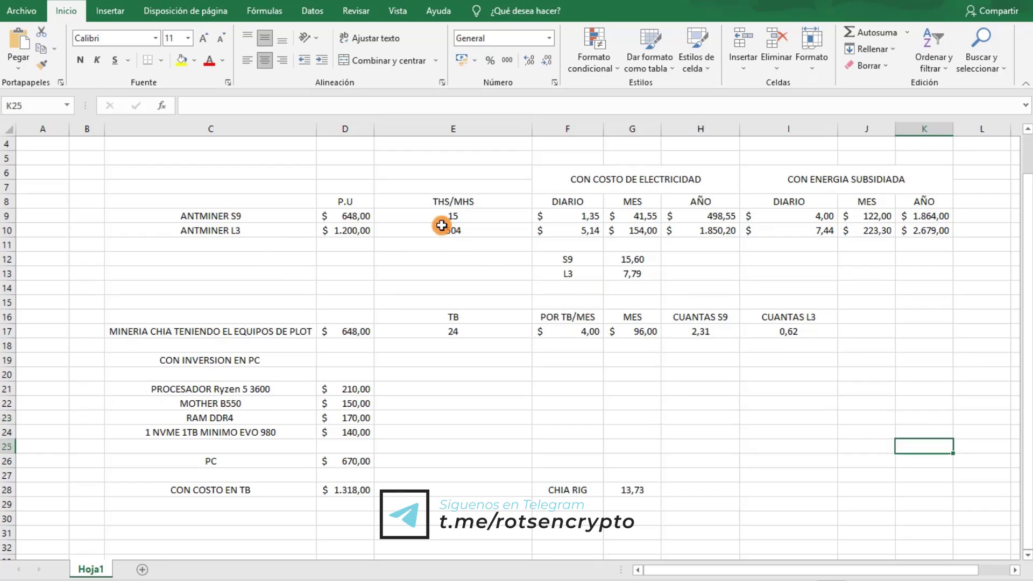
{"action": "left_click", "coordinate": [357, 215]}
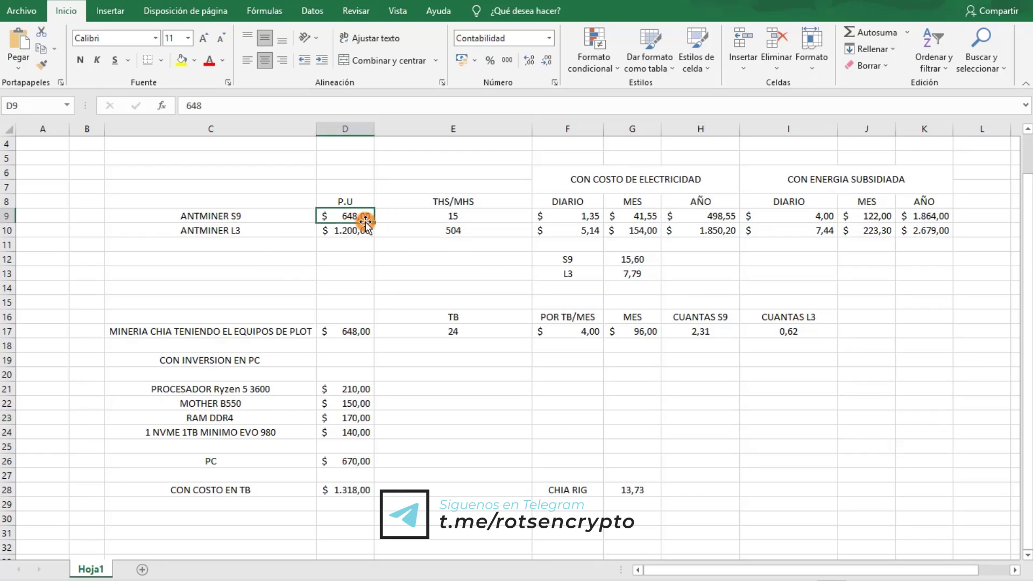
{"action": "left_click", "coordinate": [455, 215]}
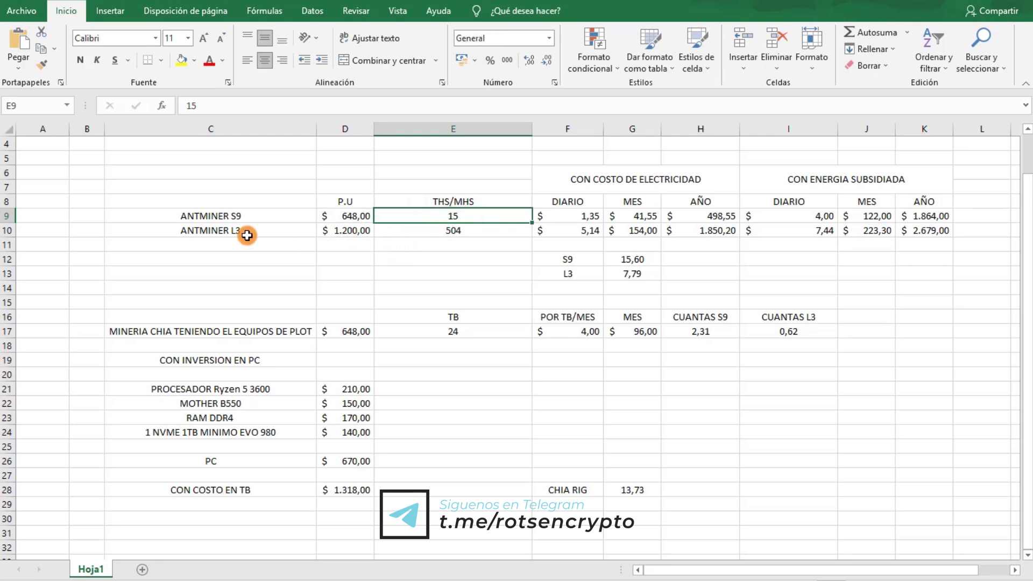
{"action": "left_click", "coordinate": [335, 232]}
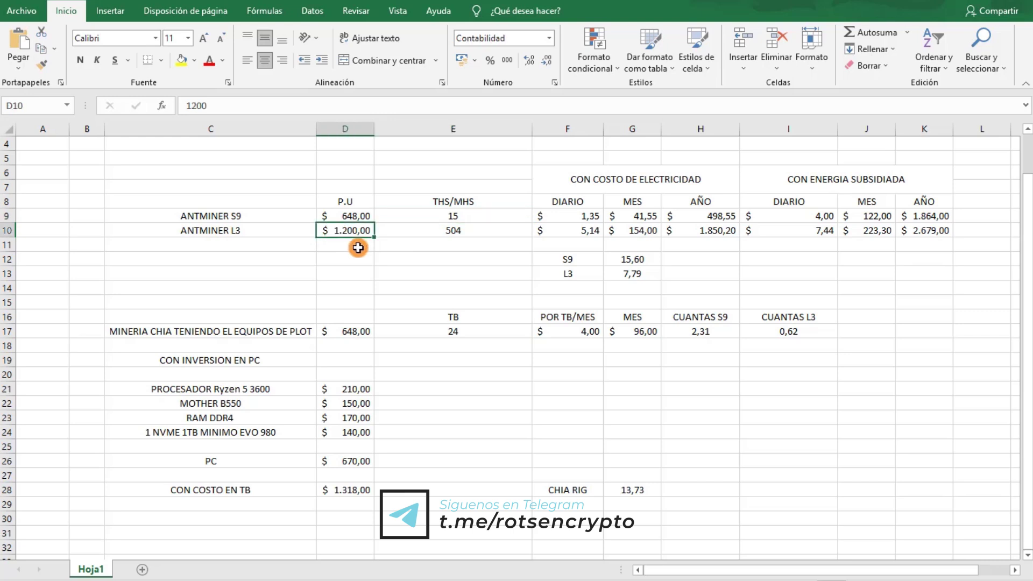
{"action": "left_click", "coordinate": [446, 232]}
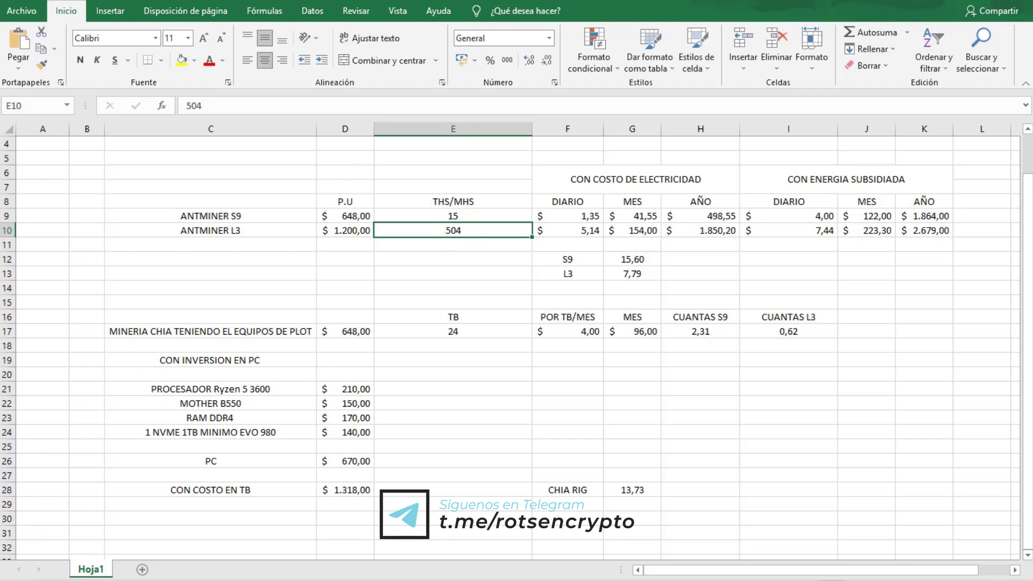
Step: Switch to the browser, open asicminervalue.com in a new tab and search the miner list for l3
{"action": "mouse_move", "coordinate": [435, 559]}
{"action": "left_click", "coordinate": [435, 538]}
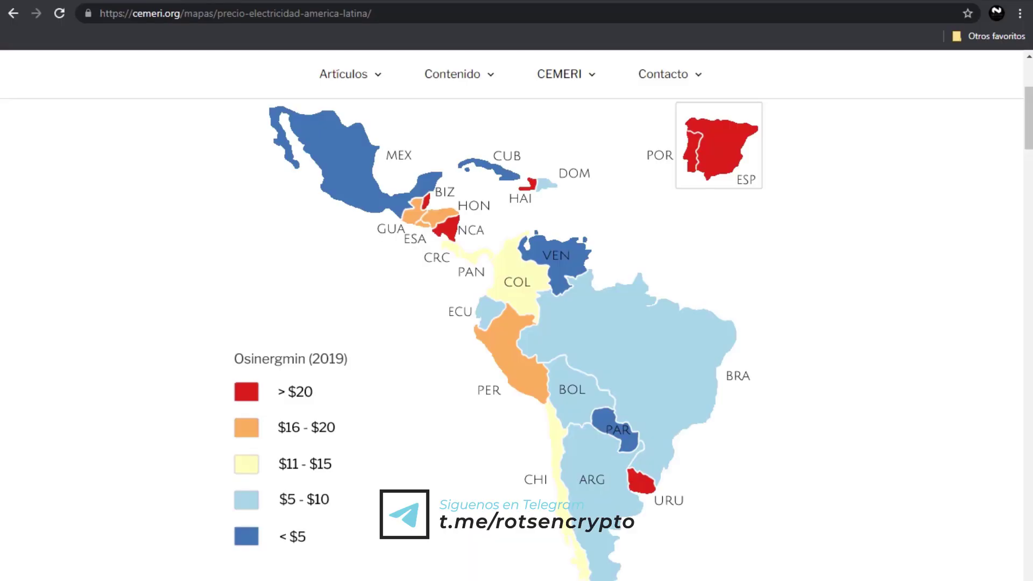
{"action": "key", "text": "ctrl+t"}
{"action": "type", "text": "adolibre.com.ve"}
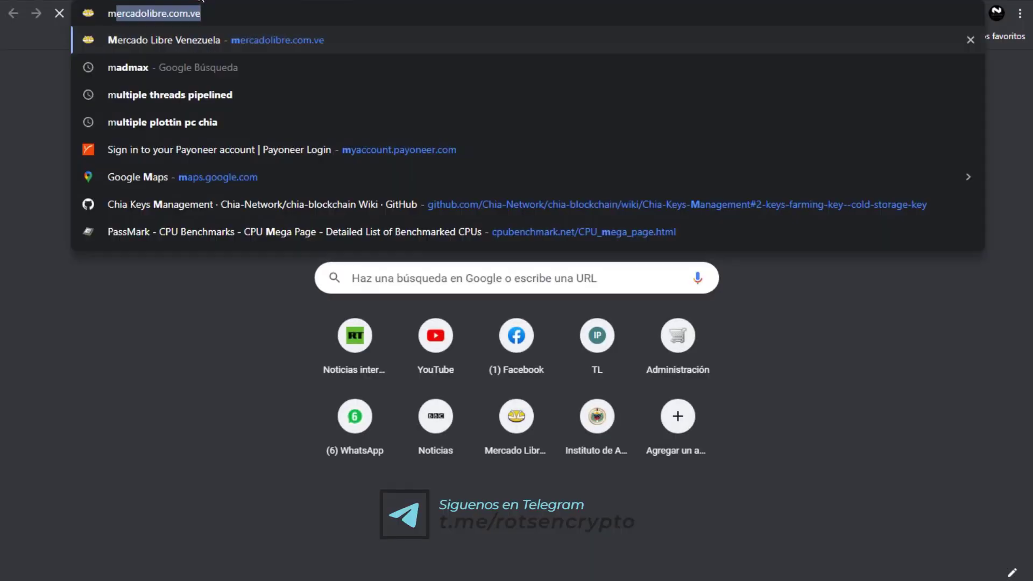
{"action": "key", "text": "Return"}
{"action": "left_click", "coordinate": [821, 213]}
{"action": "type", "text": "l3"}
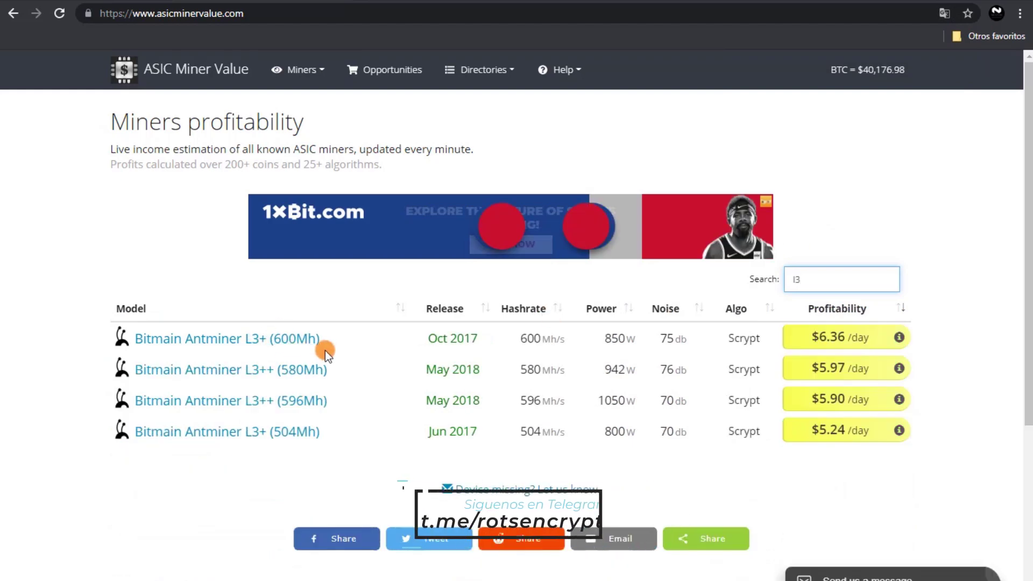
Step: Open the Bitmain Antminer L3+ (504Mh) page and examine its profit per day, month and year
{"action": "left_click", "coordinate": [248, 432]}
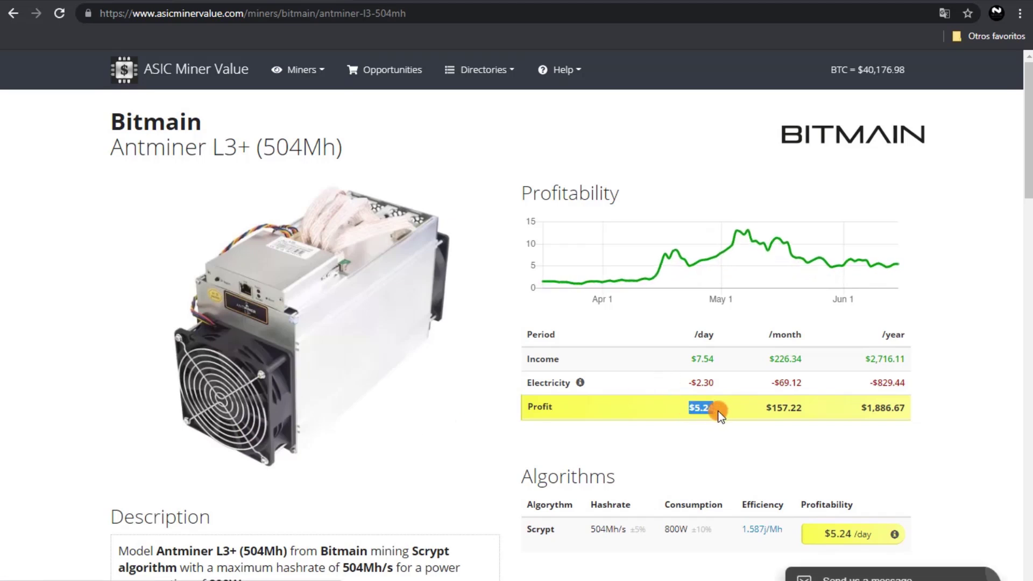
{"action": "left_click_drag", "start_coordinate": [769, 410], "coordinate": [809, 411]}
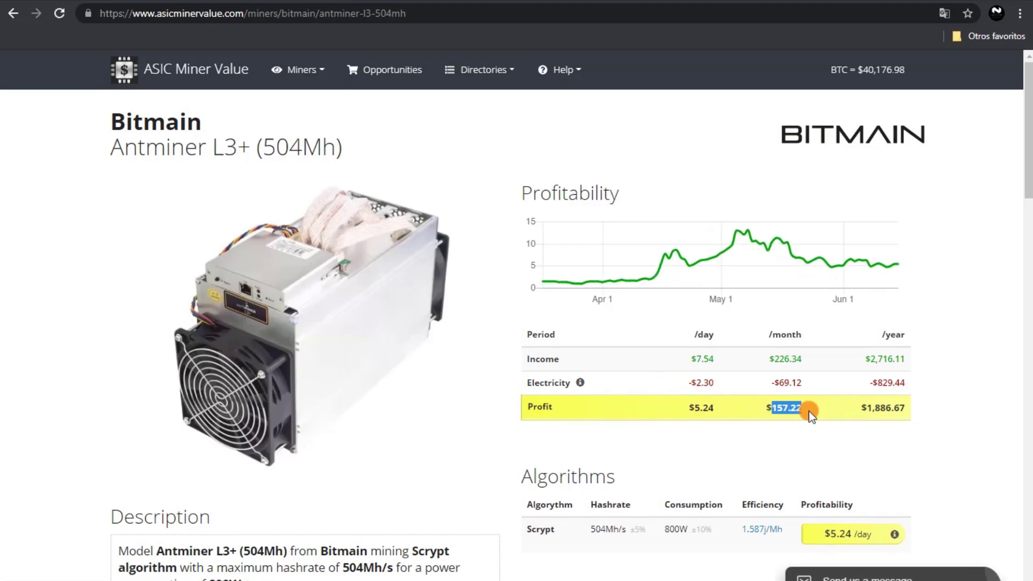
{"action": "triple_click", "coordinate": [881, 407]}
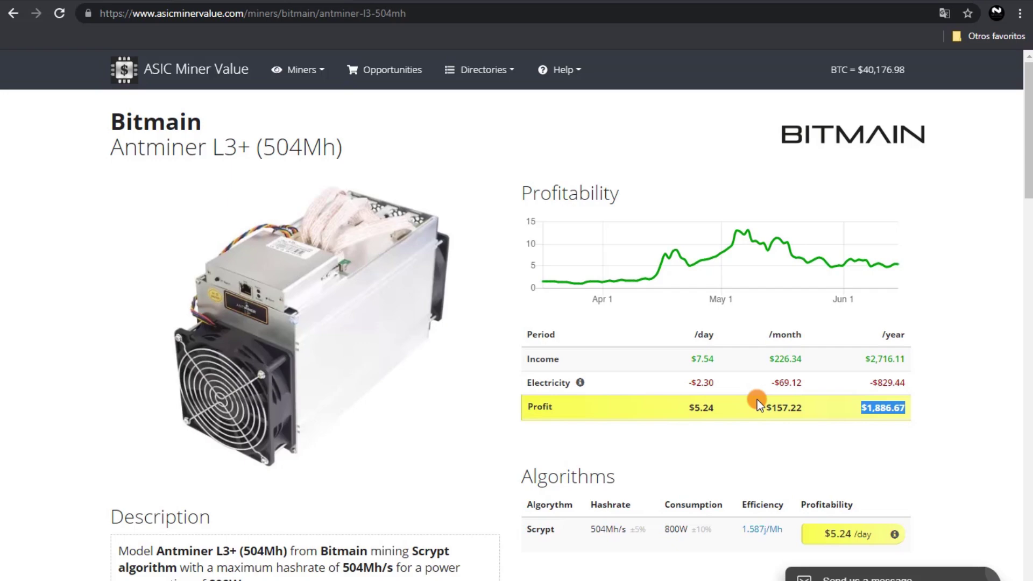
Step: Return to the Excel sheet and review the daily, monthly and yearly earnings with electricity cost for both Antminers
{"action": "key", "text": "alt+Tab"}
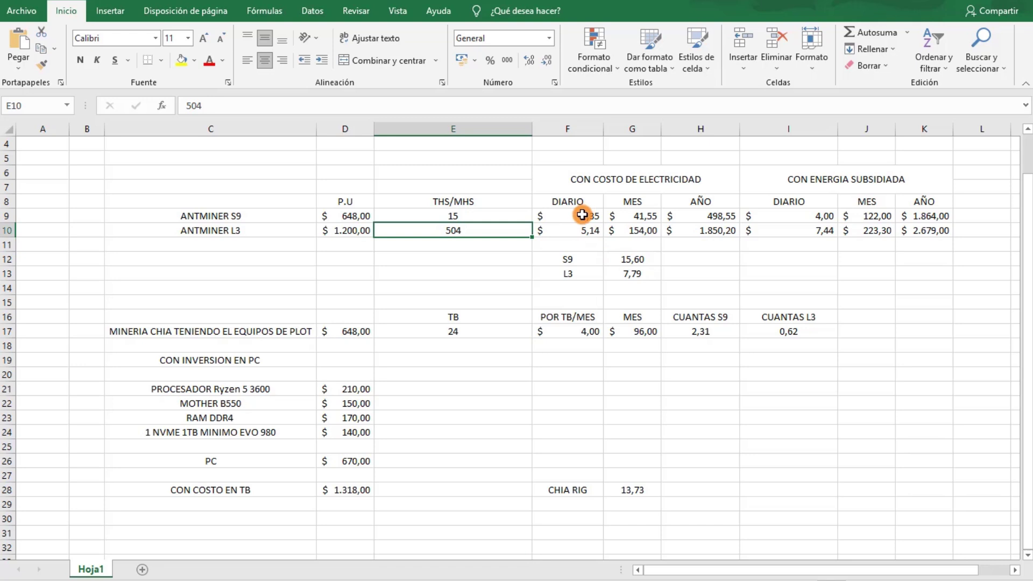
{"action": "left_click_drag", "start_coordinate": [585, 226], "coordinate": [701, 233]}
{"action": "left_click", "coordinate": [693, 268]}
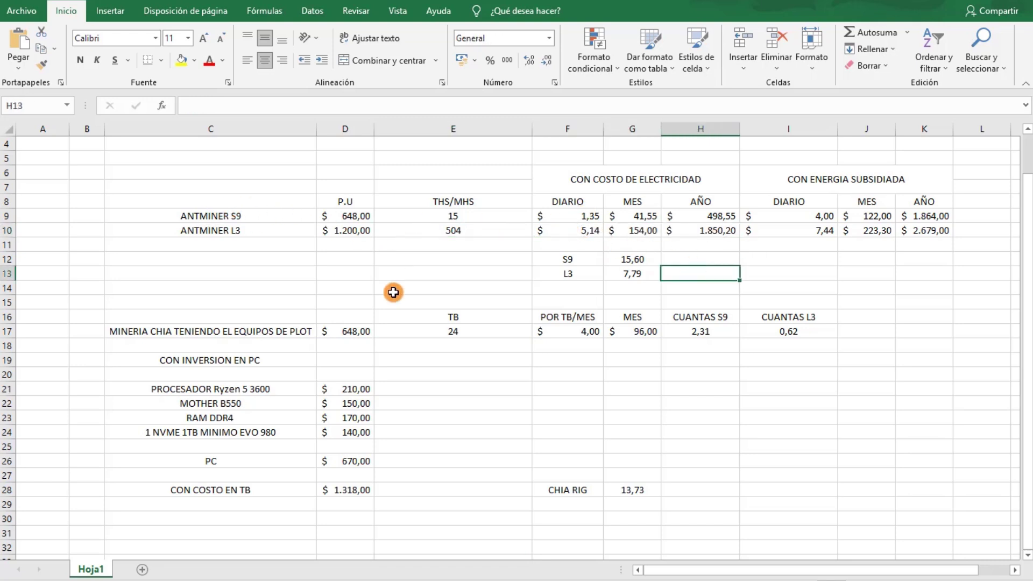
{"action": "left_click", "coordinate": [583, 215]}
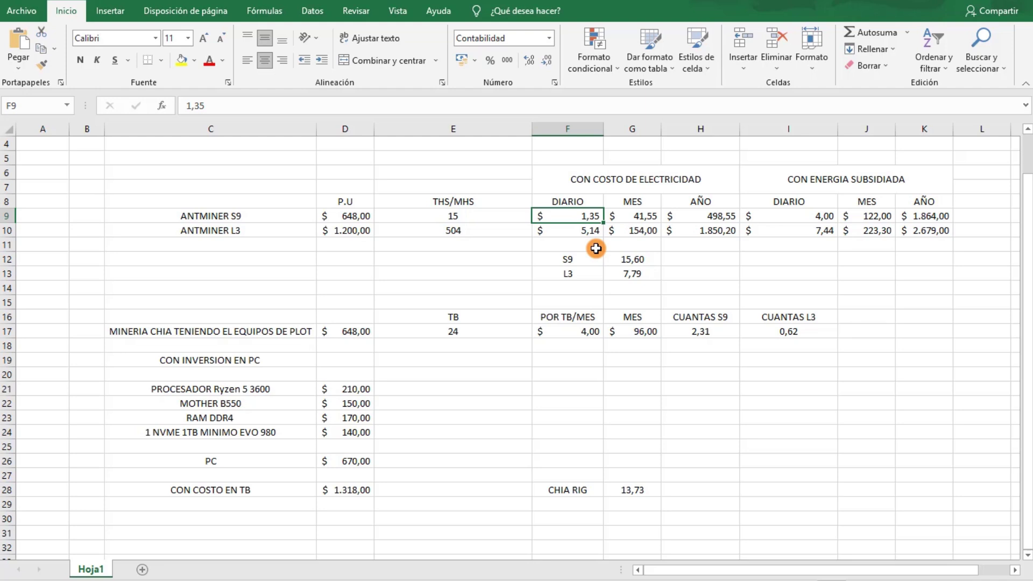
{"action": "left_click", "coordinate": [642, 217]}
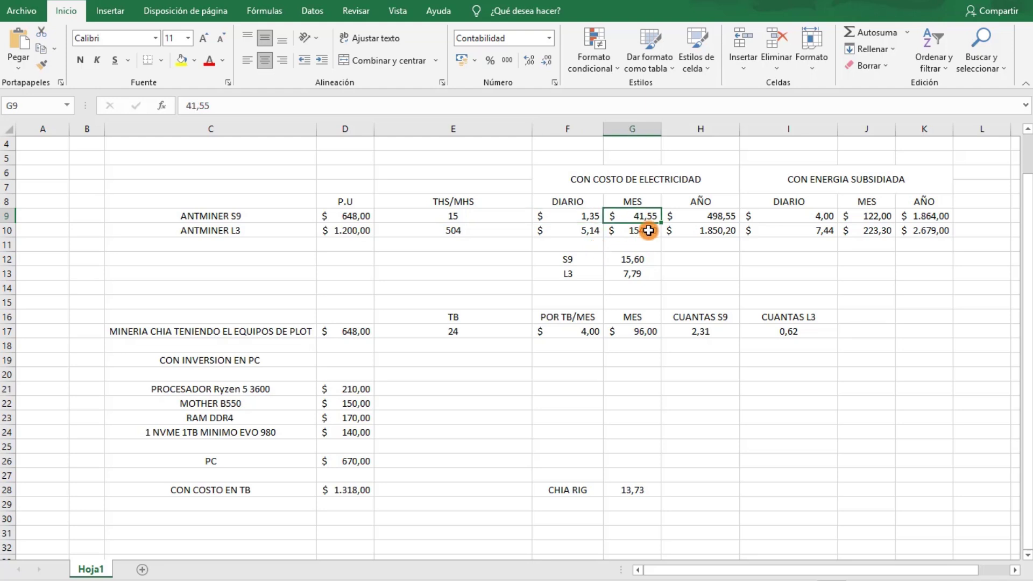
{"action": "left_click", "coordinate": [708, 218]}
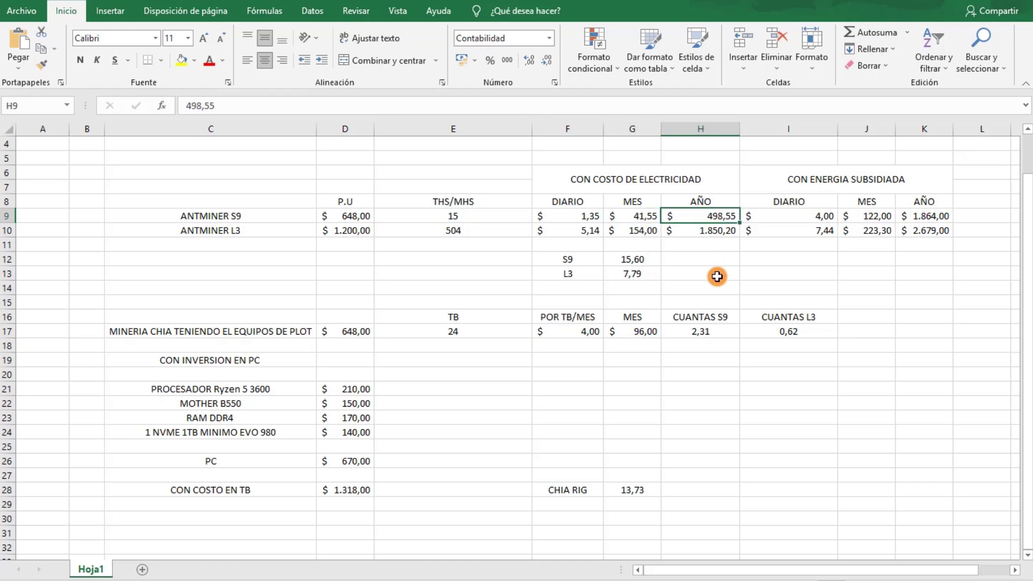
Step: Review the subsidised-energy earnings of both Antminers and check the Antminer S9's unit price
{"action": "left_click_drag", "start_coordinate": [814, 189], "coordinate": [823, 231]}
{"action": "left_click", "coordinate": [924, 299]}
{"action": "left_click", "coordinate": [496, 387]}
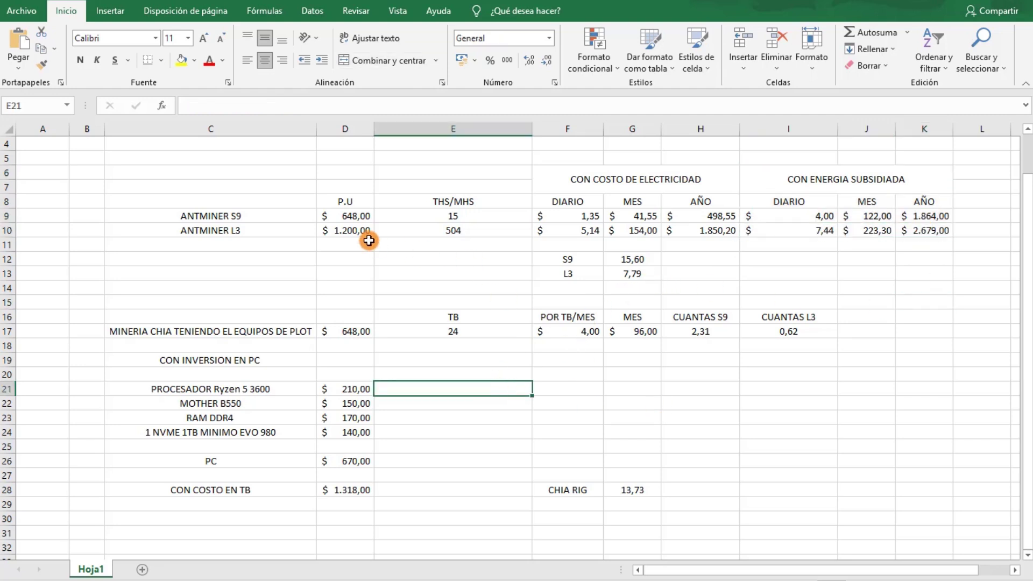
{"action": "left_click", "coordinate": [360, 220]}
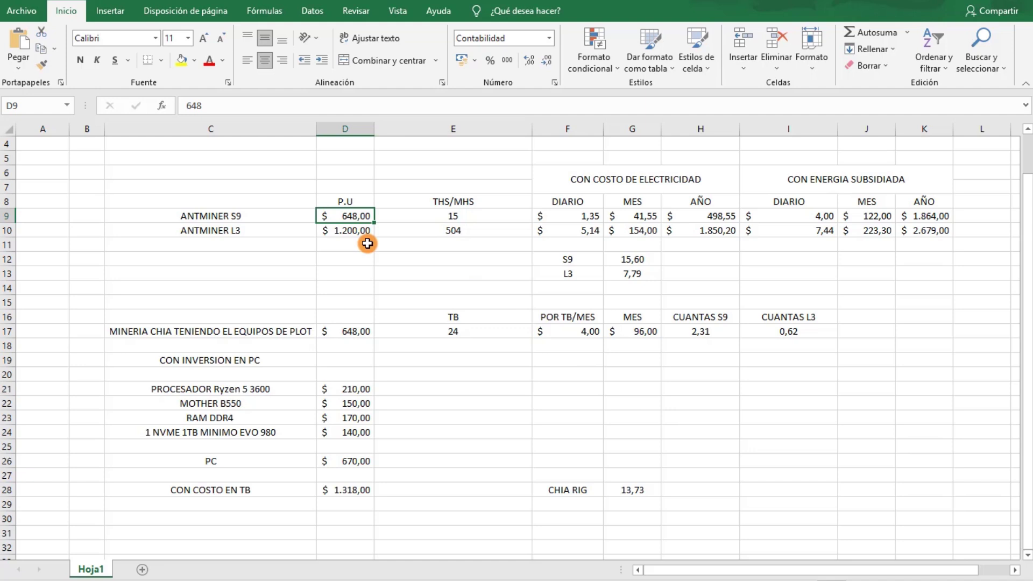
Step: Check the Chia row's TB amount, switch to chiacalculator.com and examine the monthly USD earnings estimate for 1 TiB
{"action": "left_click", "coordinate": [453, 332]}
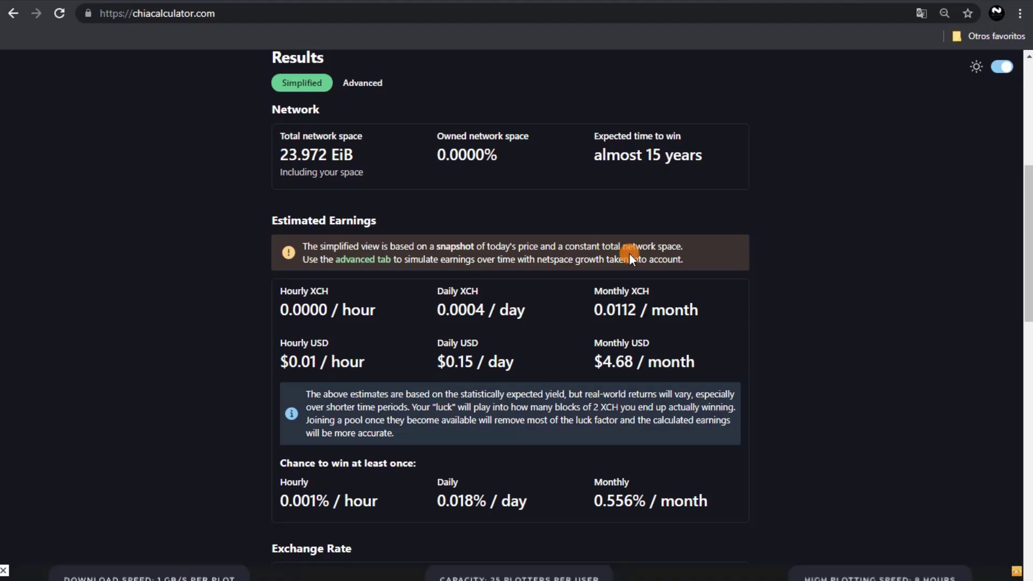
{"action": "scroll", "coordinate": [553, 305], "scroll_direction": "up", "scroll_amount": 4}
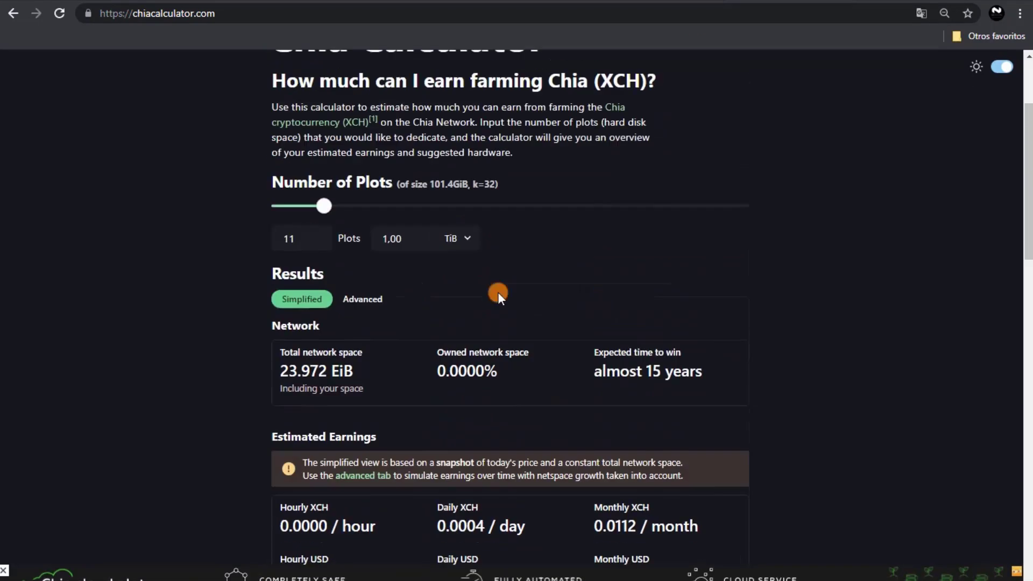
{"action": "scroll", "coordinate": [535, 299], "scroll_direction": "down", "scroll_amount": 4}
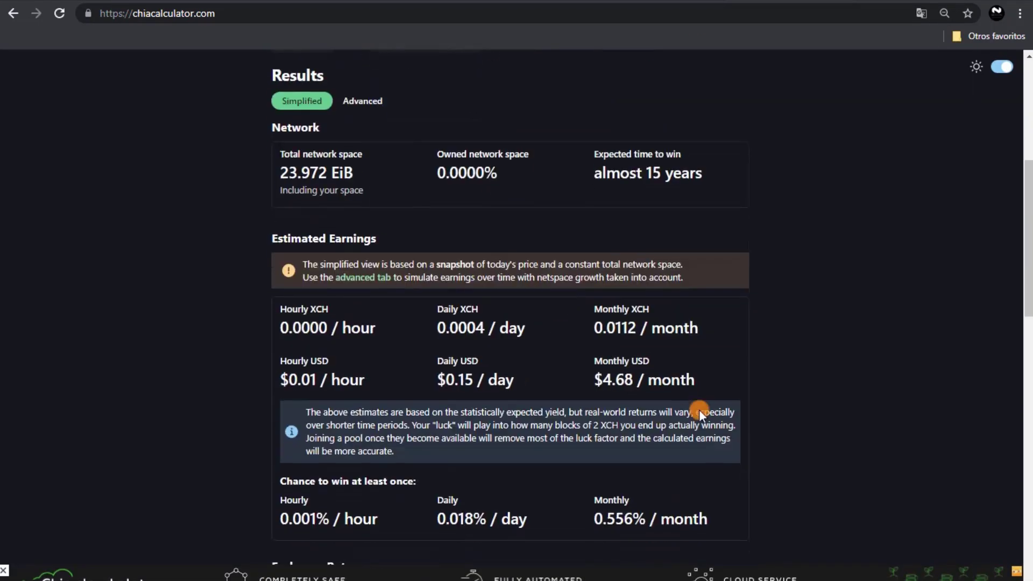
{"action": "left_click_drag", "start_coordinate": [603, 383], "coordinate": [632, 383]}
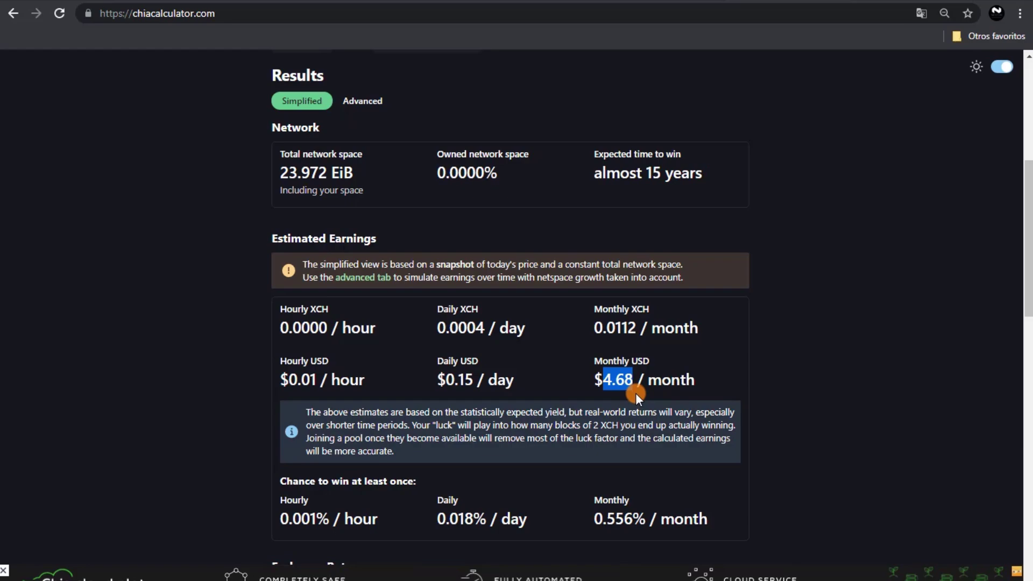
Step: Return to the Excel sheet and check the Chia row's earnings per TB and its total per month
{"action": "left_click", "coordinate": [549, 577]}
{"action": "left_click", "coordinate": [551, 385]}
{"action": "left_click", "coordinate": [578, 336]}
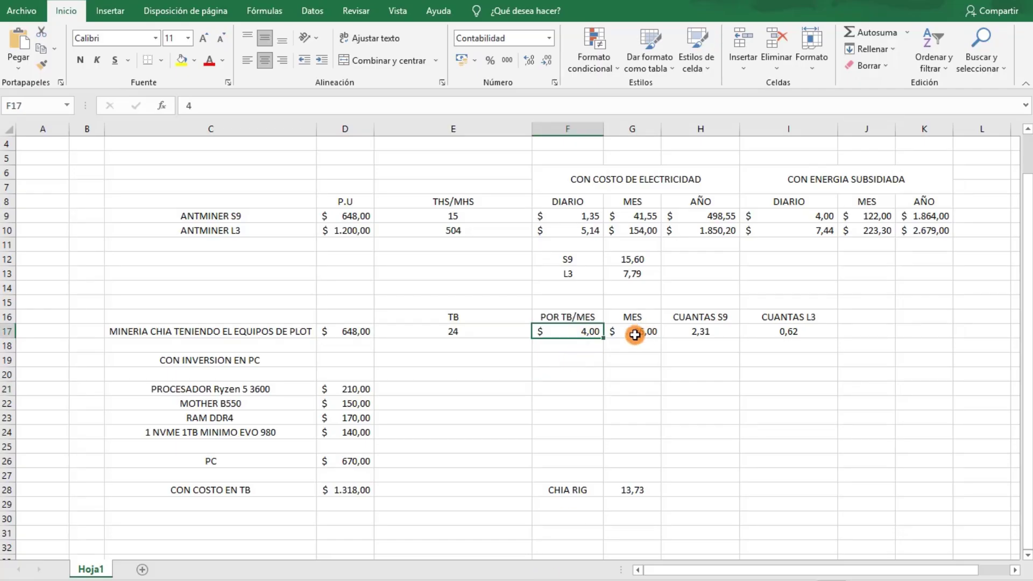
{"action": "left_click", "coordinate": [644, 333]}
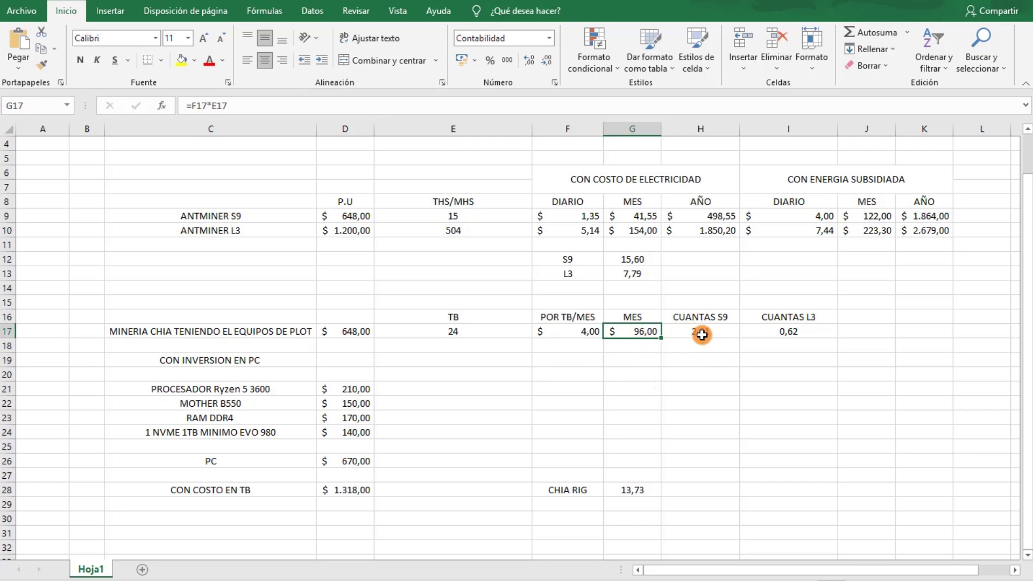
Step: Compare the Antminer S9's price with the Chia mining investment and its monthly earnings
{"action": "left_click_drag", "start_coordinate": [198, 213], "coordinate": [350, 215]}
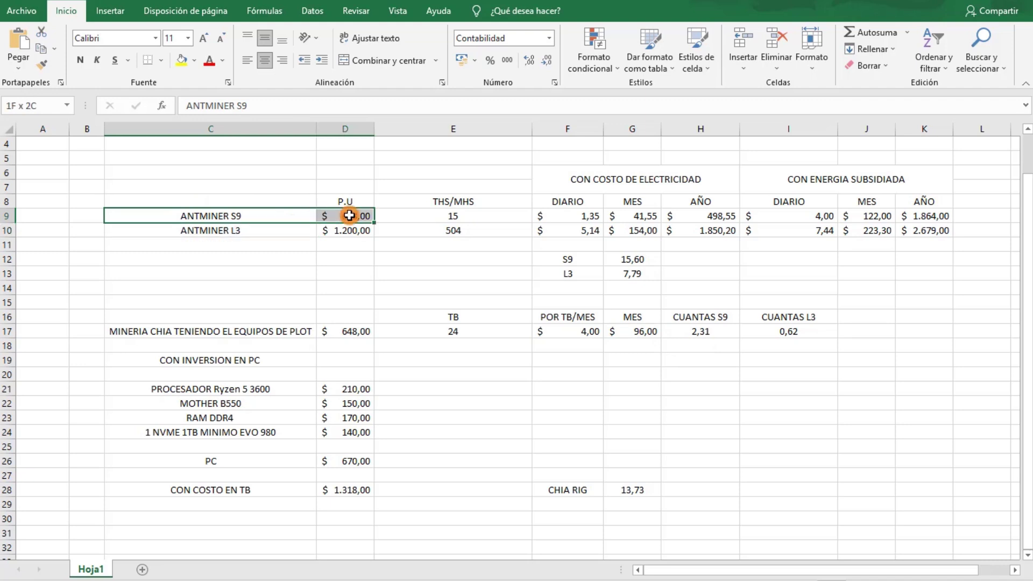
{"action": "left_click", "coordinate": [496, 392]}
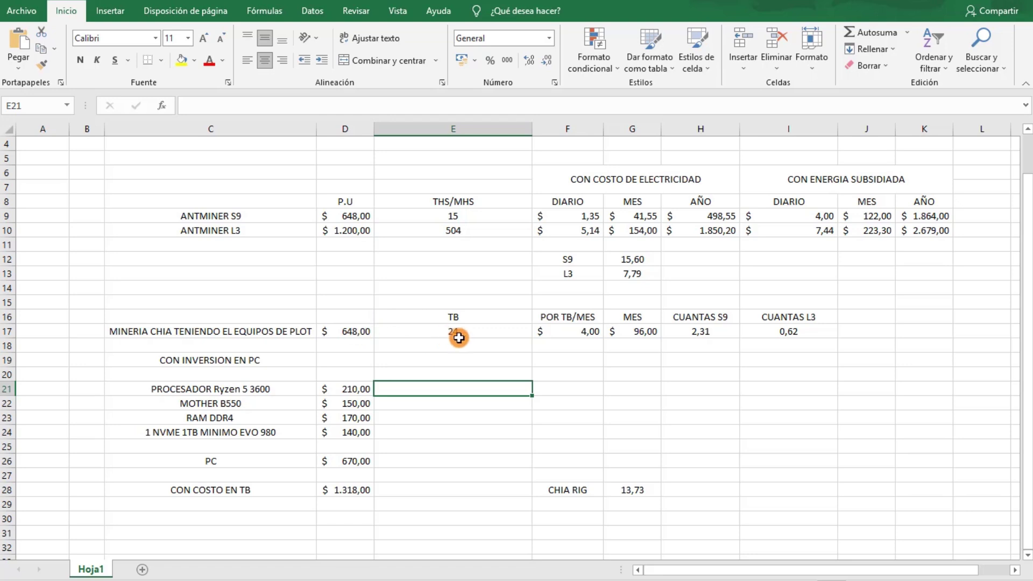
{"action": "left_click", "coordinate": [335, 331]}
{"action": "left_click_drag", "start_coordinate": [231, 215], "coordinate": [347, 215]}
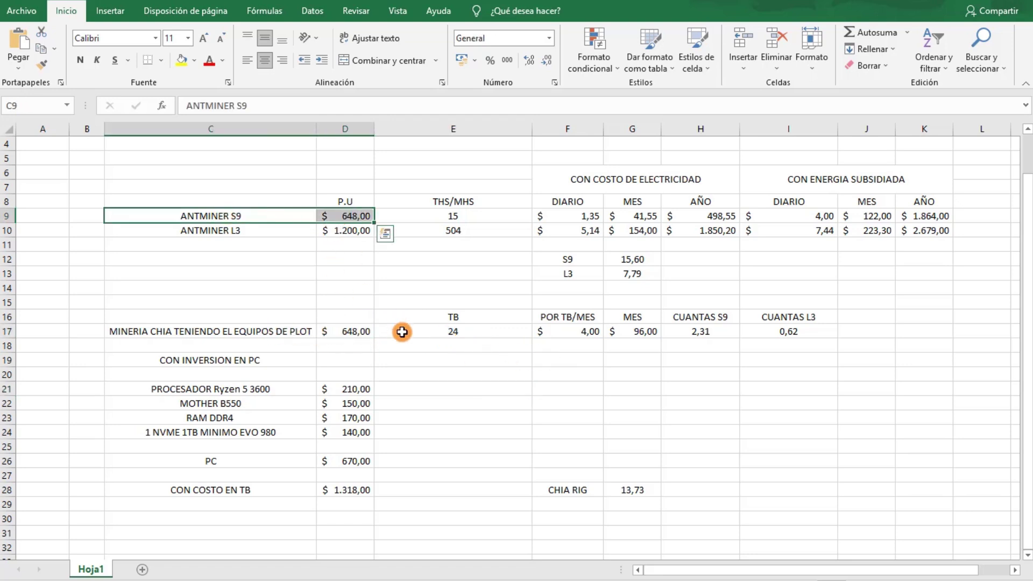
{"action": "left_click", "coordinate": [346, 331]}
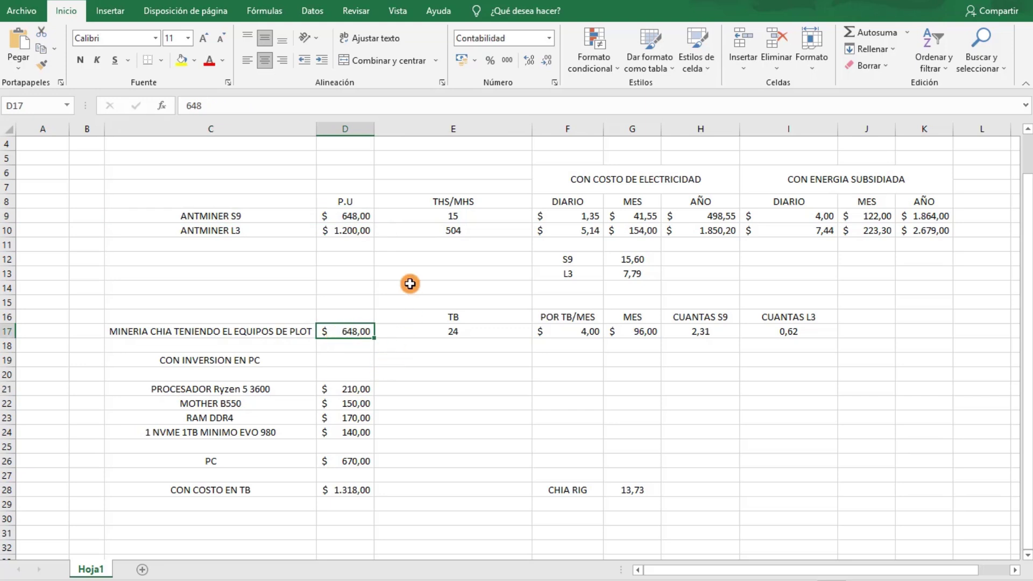
{"action": "left_click", "coordinate": [644, 332]}
{"action": "left_click", "coordinate": [658, 386]}
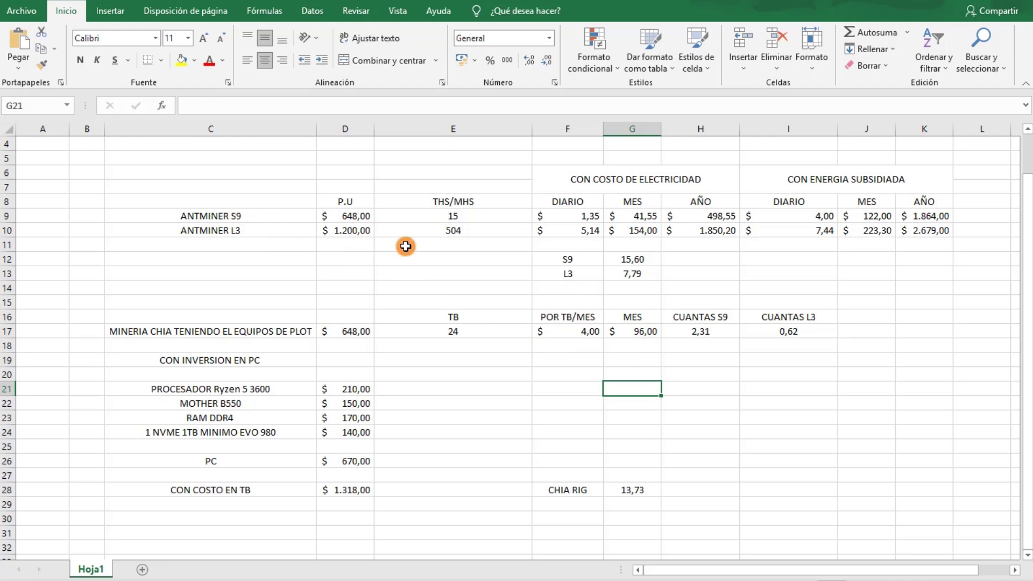
Step: Check the Antminer L3's unit price in the equipment comparison
{"action": "left_click_drag", "start_coordinate": [244, 228], "coordinate": [355, 231]}
{"action": "left_click", "coordinate": [388, 272]}
{"action": "left_click", "coordinate": [341, 231]}
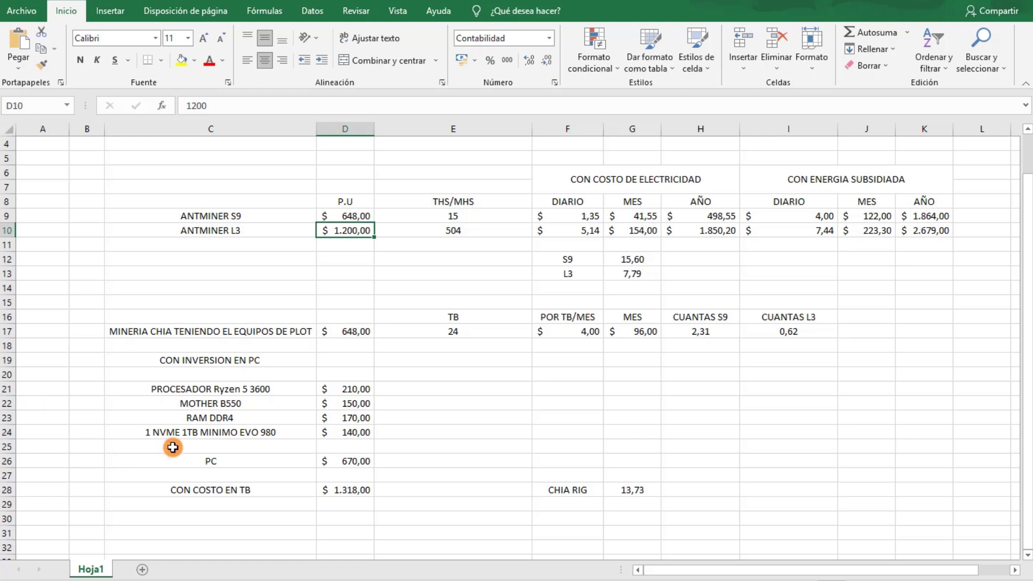
Step: Review the Chia PC's component list, from the Ryzen 5 3600 to the NVMe drive, and the CON COSTO EN TB row
{"action": "left_click", "coordinate": [171, 390]}
{"action": "left_click", "coordinate": [261, 417]}
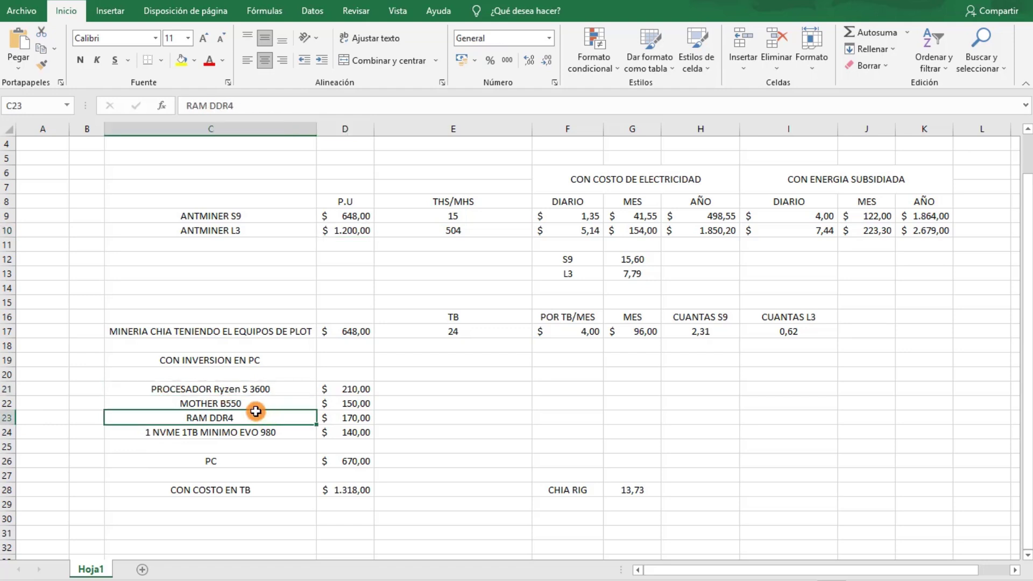
{"action": "left_click_drag", "start_coordinate": [152, 388], "coordinate": [254, 430]}
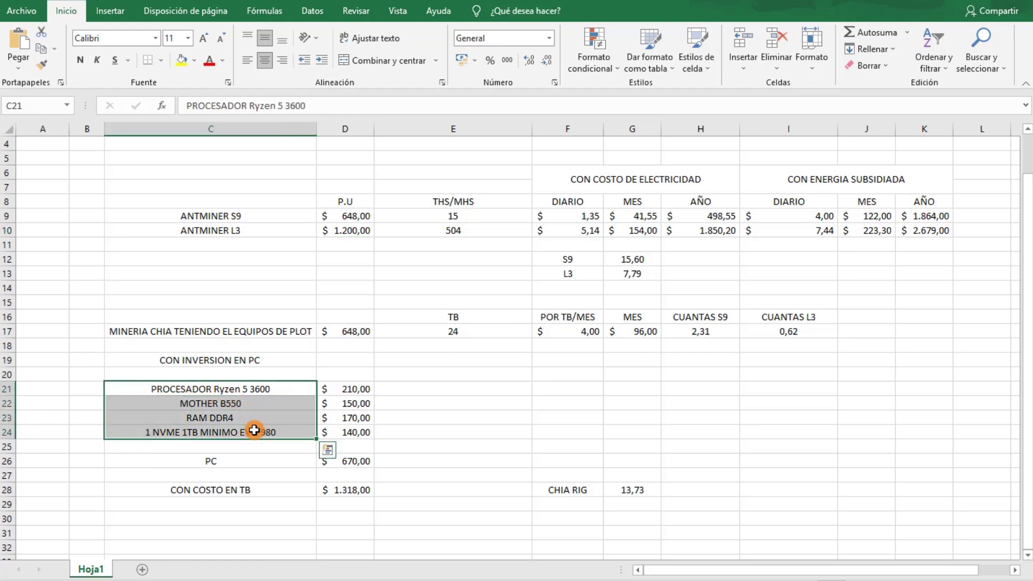
{"action": "left_click", "coordinate": [286, 489]}
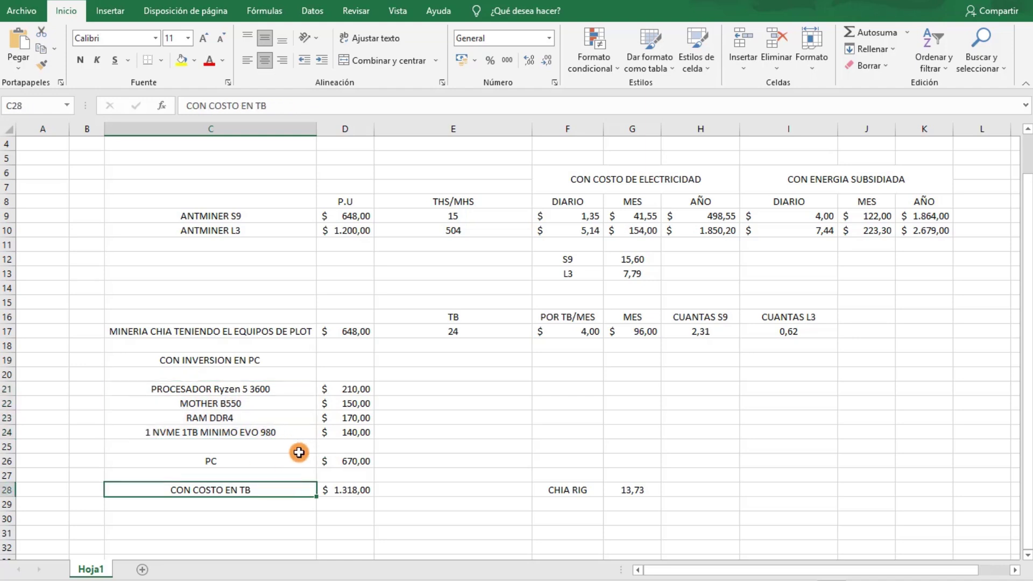
{"action": "left_click", "coordinate": [218, 388]}
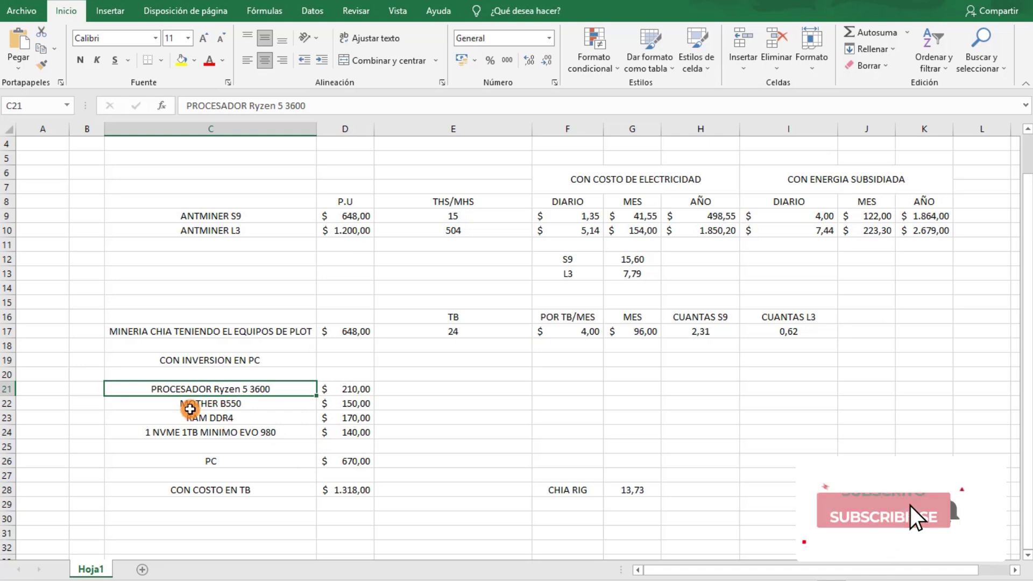
{"action": "left_click", "coordinate": [218, 417]}
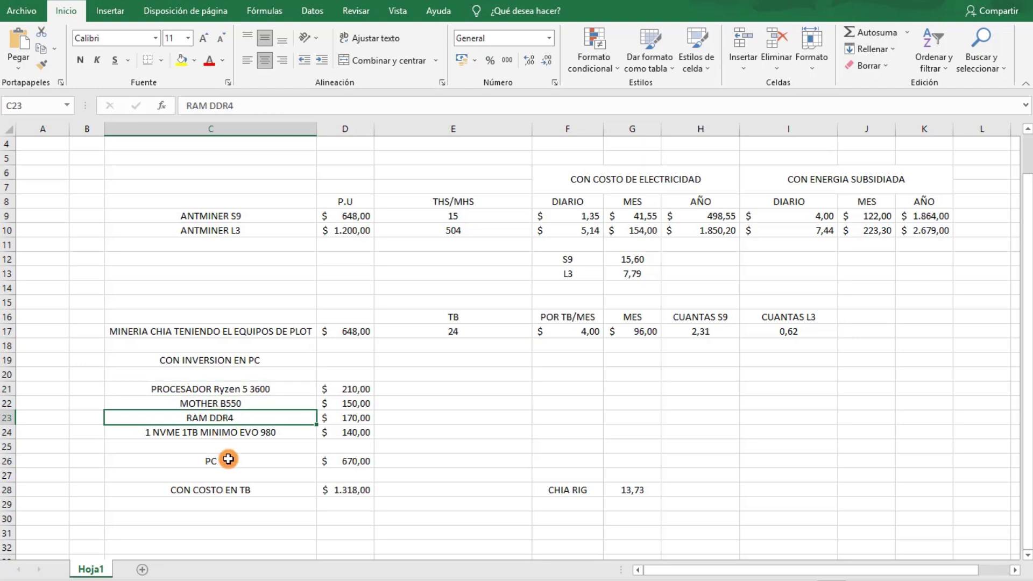
Step: Complete the RAM entry in the PC component list so it reads RAM DDR4 32gb
{"action": "double_click", "coordinate": [240, 419]}
{"action": "type", "text": "32"}
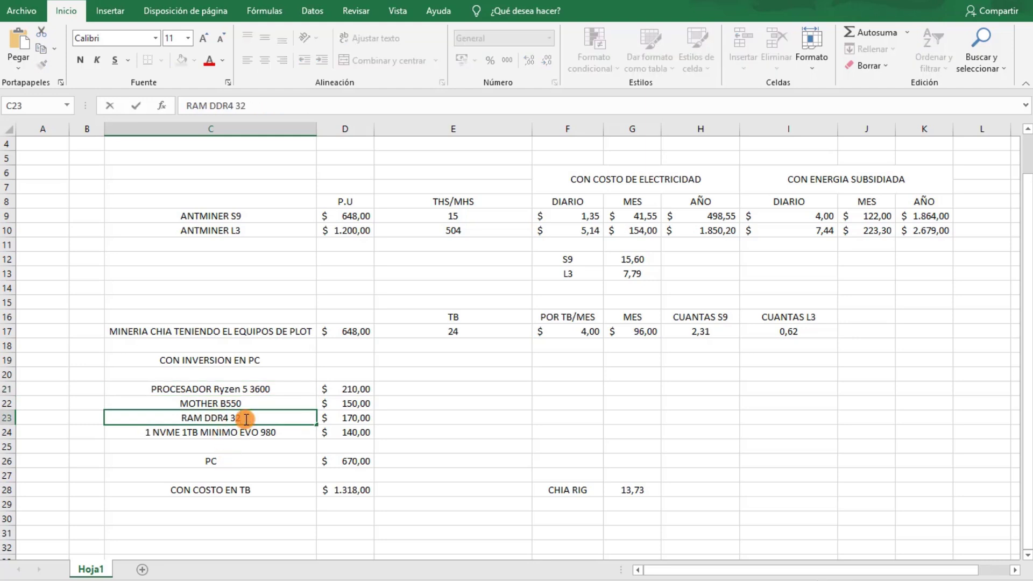
{"action": "type", "text": "gb"}
{"action": "left_click", "coordinate": [276, 464]}
Step: Check the NVMe EVO 980 entry and its price, and view the Samsung 980 and Ryzen 5 3600 listings on Amazon
{"action": "left_click", "coordinate": [237, 431]}
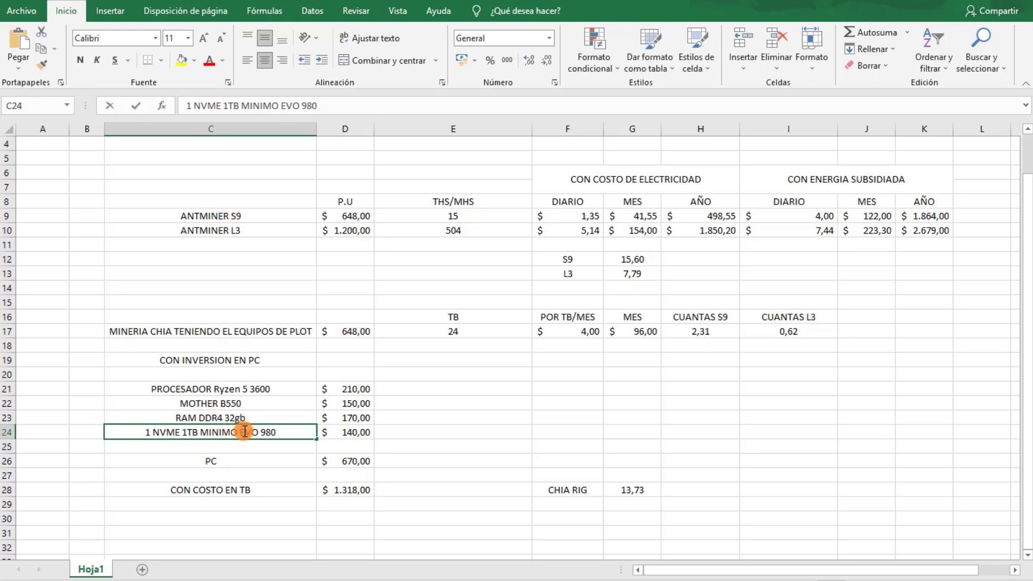
{"action": "double_click", "coordinate": [245, 432]}
{"action": "double_click", "coordinate": [270, 431]}
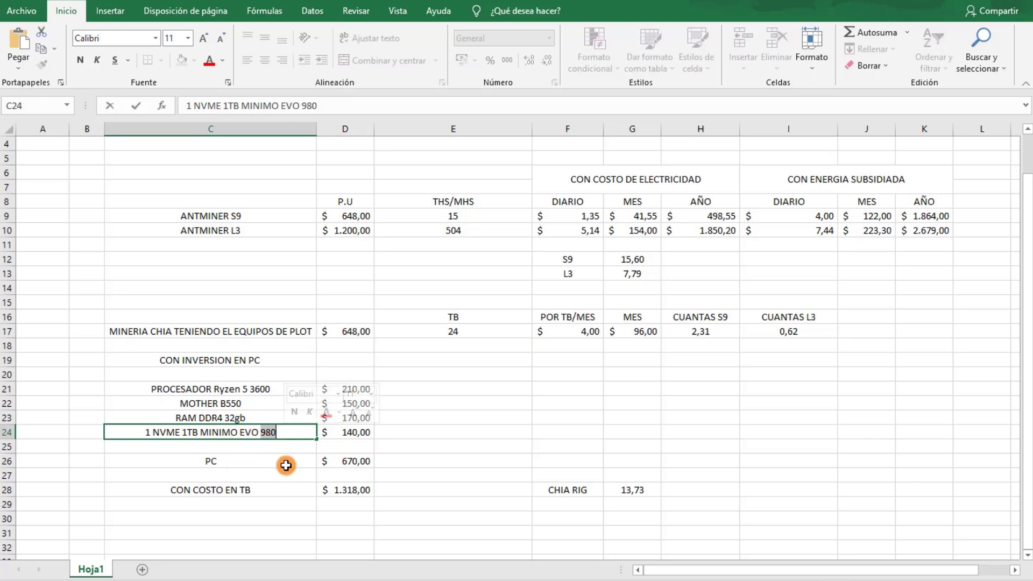
{"action": "left_click", "coordinate": [363, 436]}
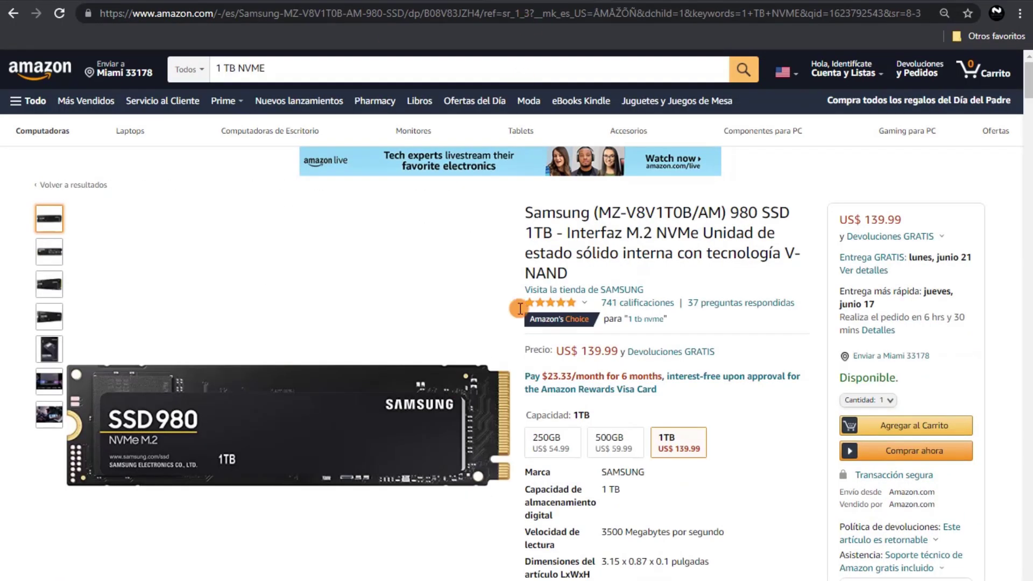
{"action": "mouse_move", "coordinate": [175, 419]}
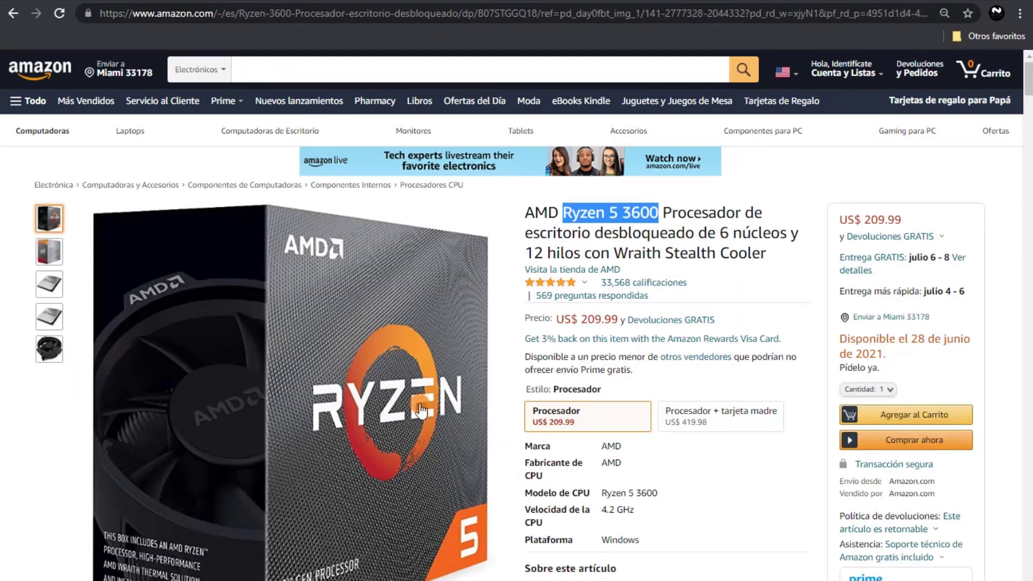
{"action": "mouse_move", "coordinate": [431, 426]}
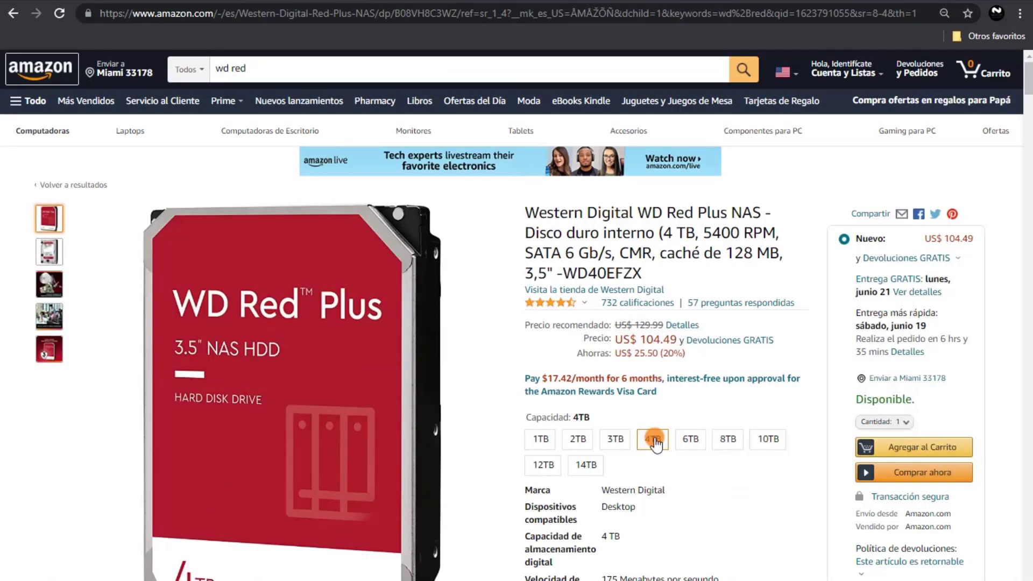
Step: Compare the WD Red Plus drive's prices on Amazon for the 4TB and 14TB capacities
{"action": "left_click", "coordinate": [654, 444]}
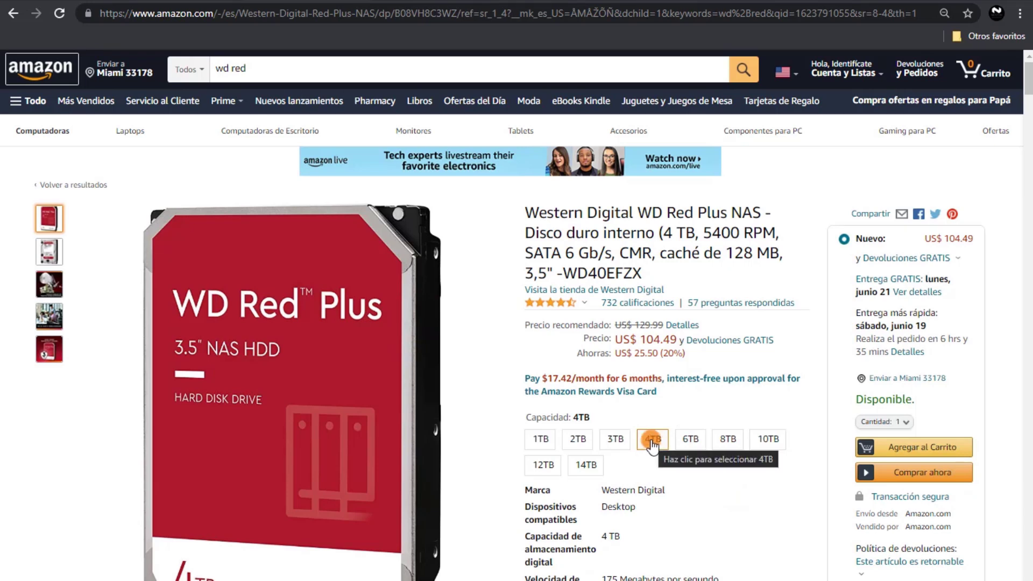
{"action": "left_click", "coordinate": [588, 470]}
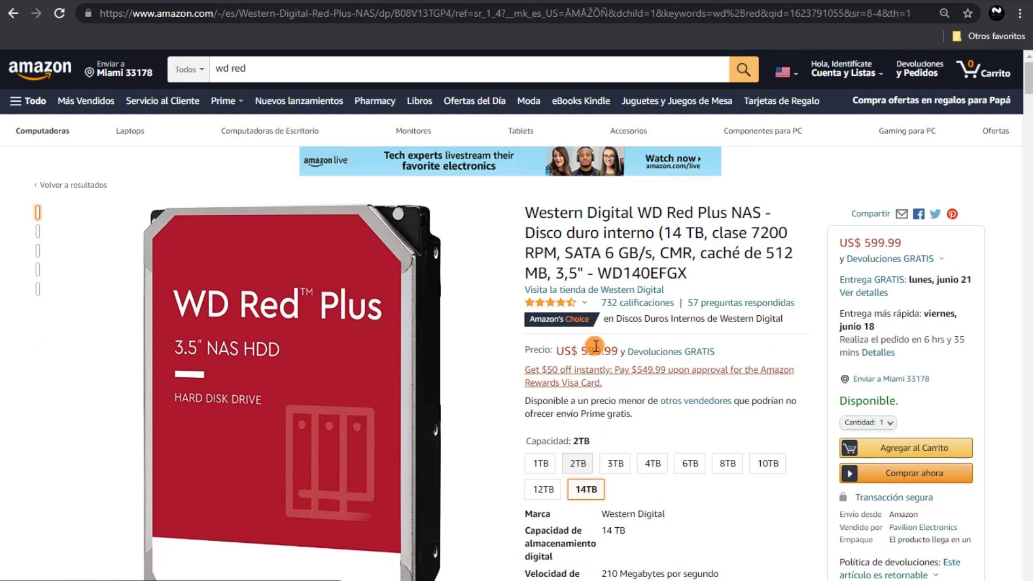
{"action": "left_click", "coordinate": [655, 466]}
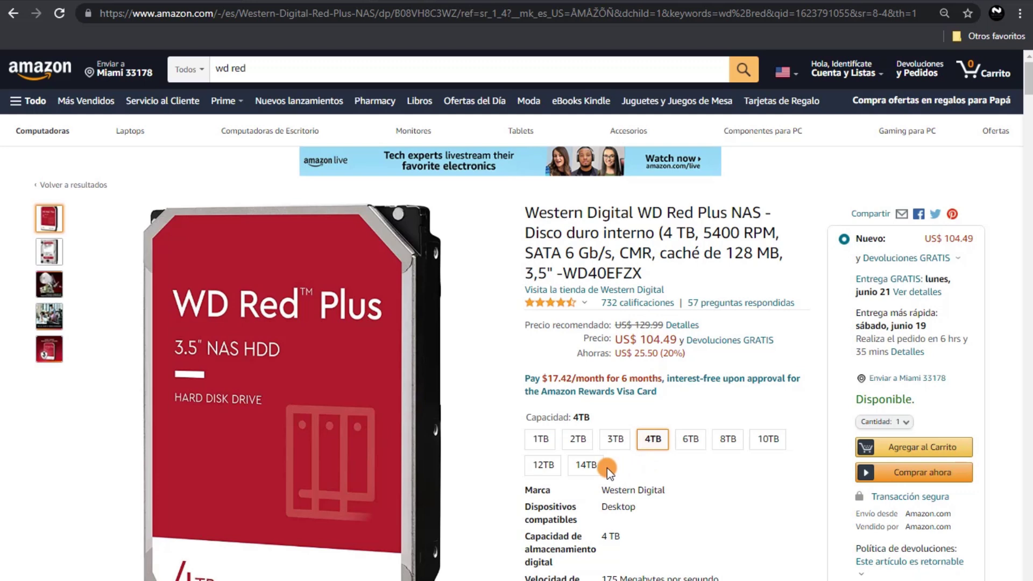
{"action": "left_click", "coordinate": [585, 466]}
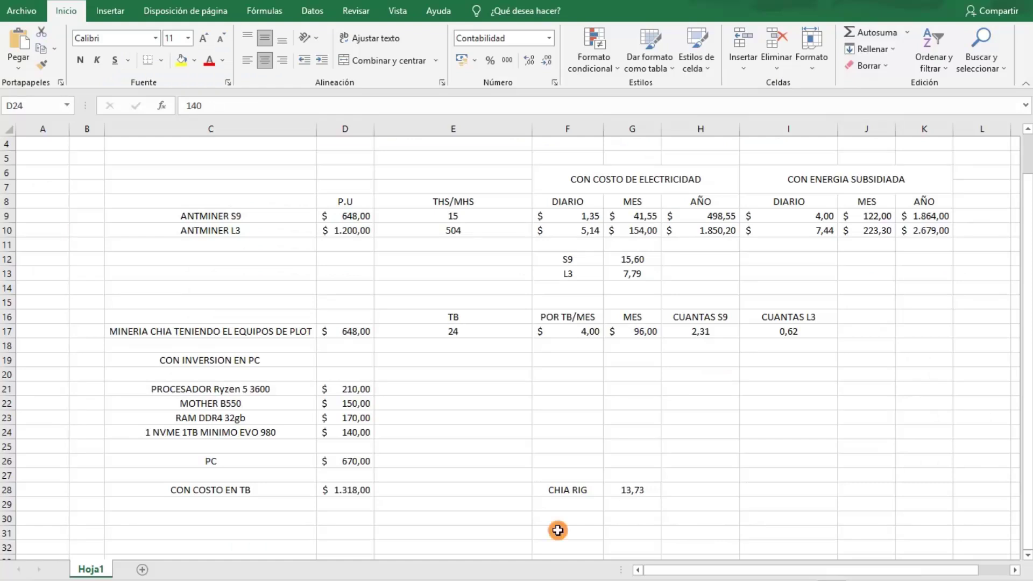
Step: Return to the Excel sheet and check how the PC component prices and the Chia mining investment make up the CON COSTO EN TB total
{"action": "left_click", "coordinate": [357, 493]}
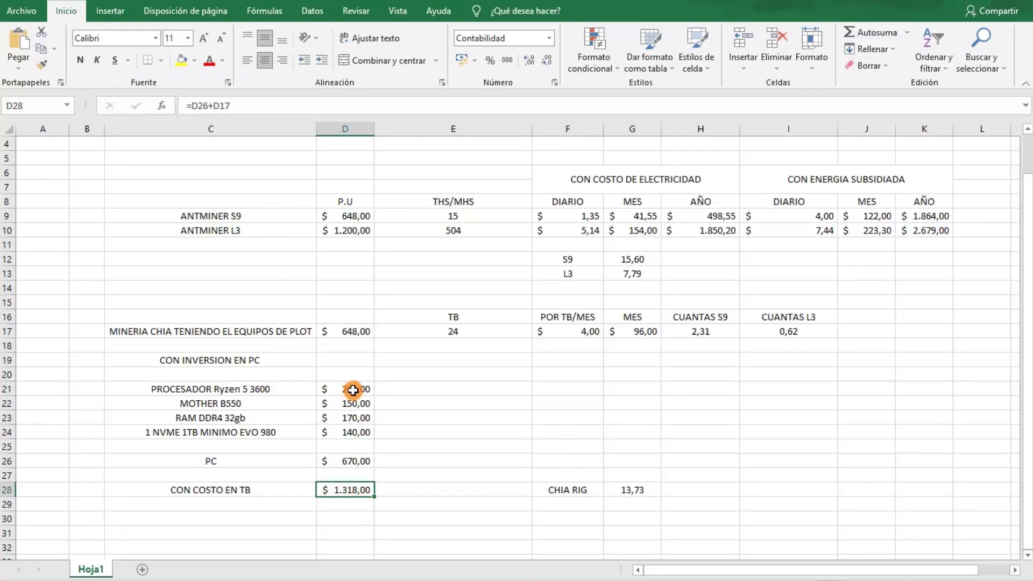
{"action": "left_click_drag", "start_coordinate": [353, 390], "coordinate": [353, 429]}
{"action": "left_click", "coordinate": [356, 461]}
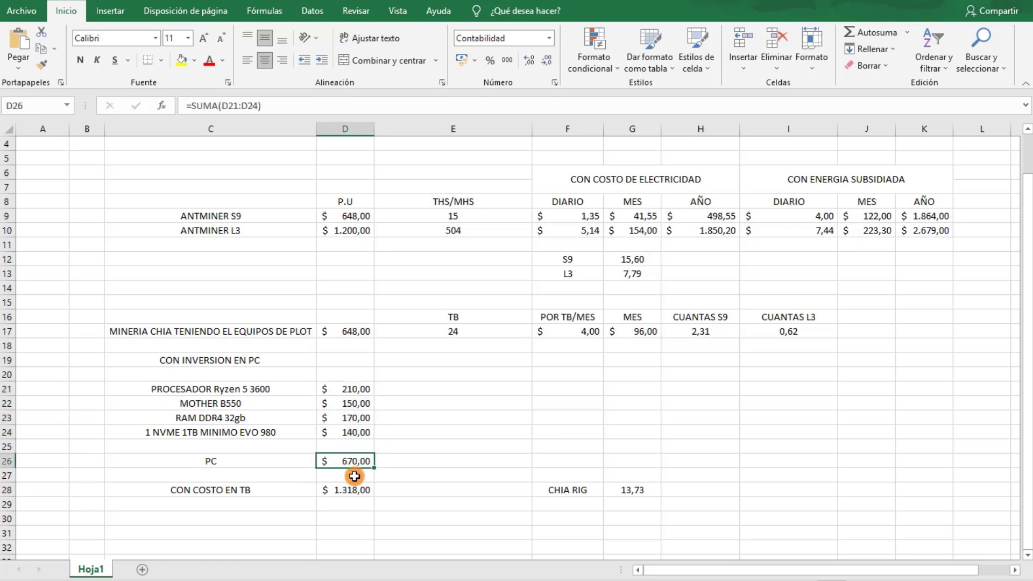
{"action": "left_click", "coordinate": [357, 332]}
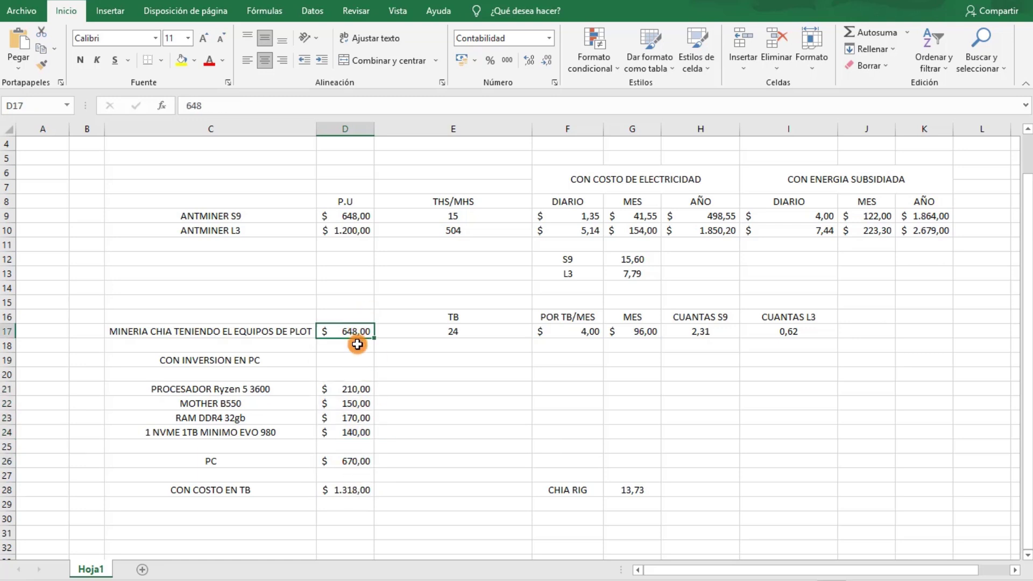
{"action": "left_click", "coordinate": [355, 492]}
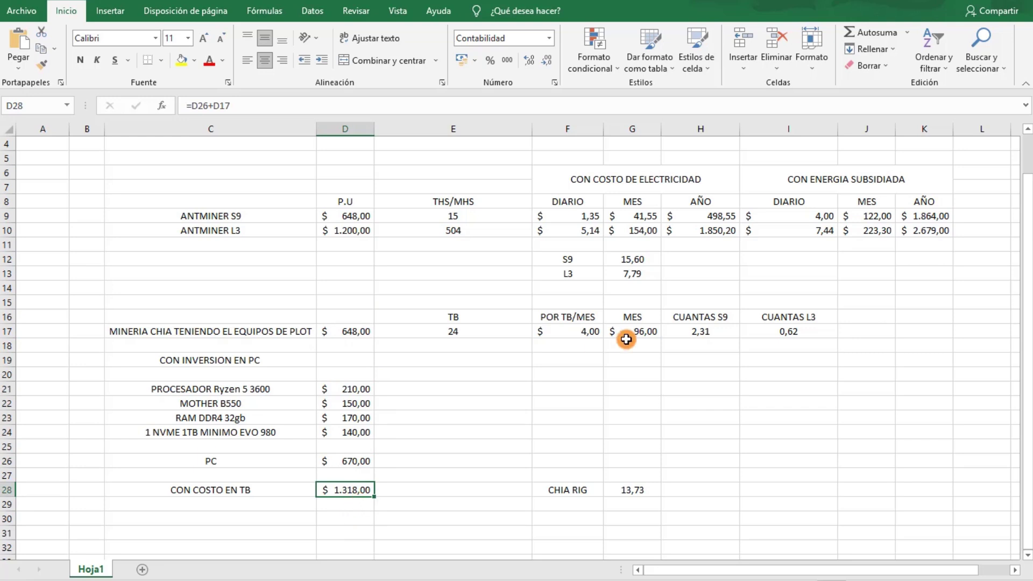
Step: Compare Chia's monthly earnings and total cost including the PC with the Antminer S9 and L3 unit prices
{"action": "left_click", "coordinate": [643, 330]}
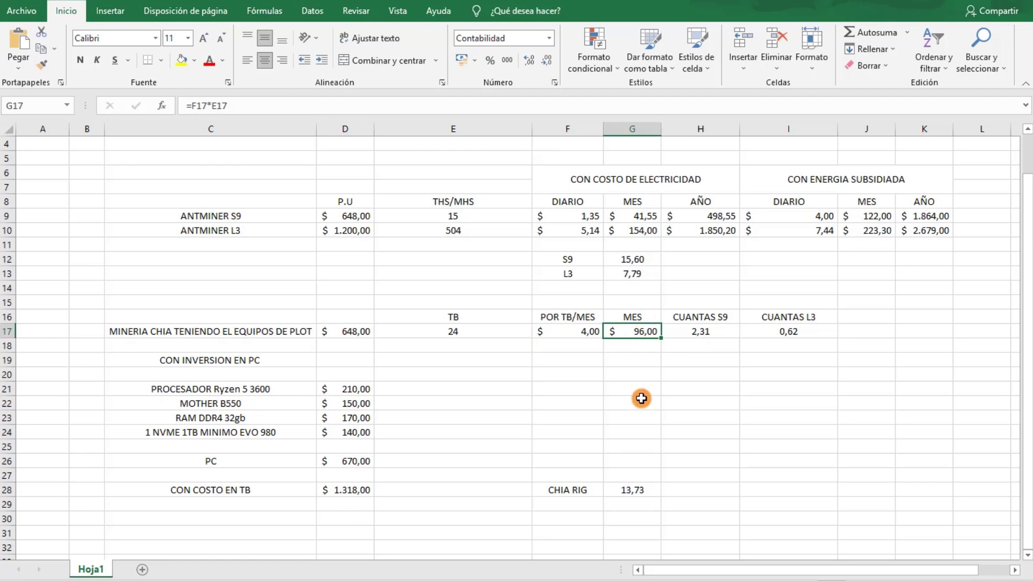
{"action": "left_click", "coordinate": [355, 492]}
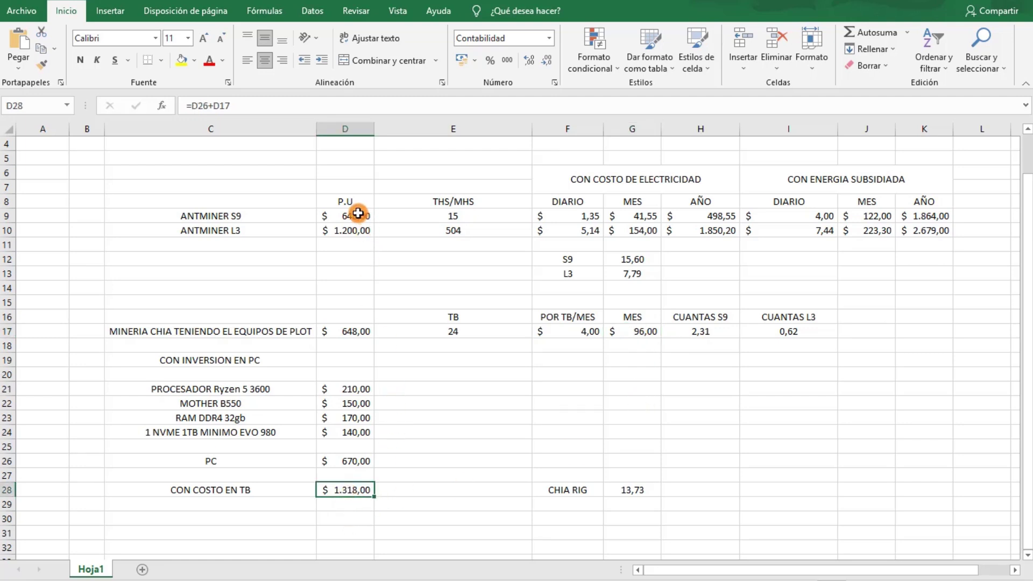
{"action": "left_click", "coordinate": [345, 232]}
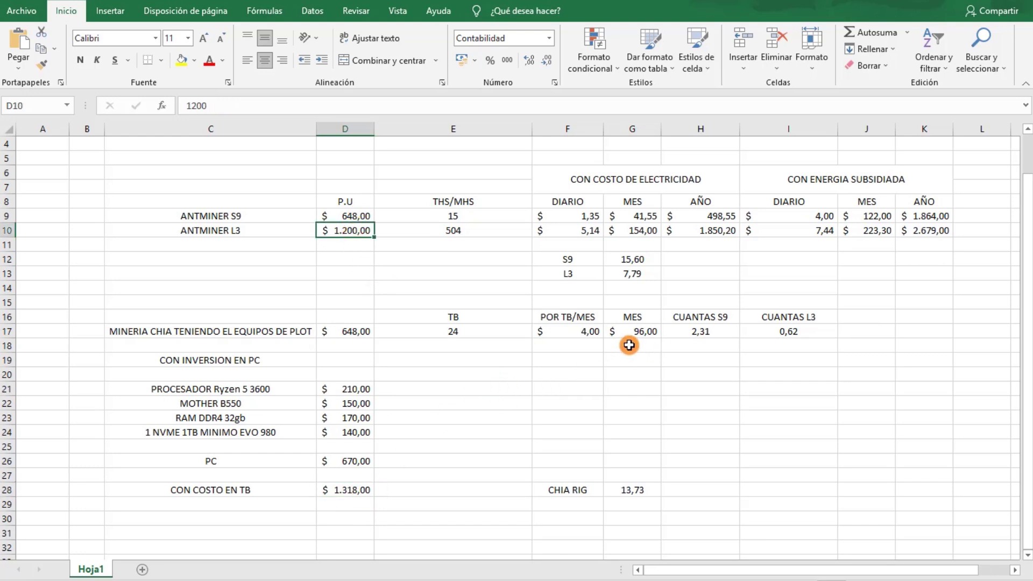
{"action": "left_click", "coordinate": [359, 218]}
{"action": "left_click", "coordinate": [351, 233]}
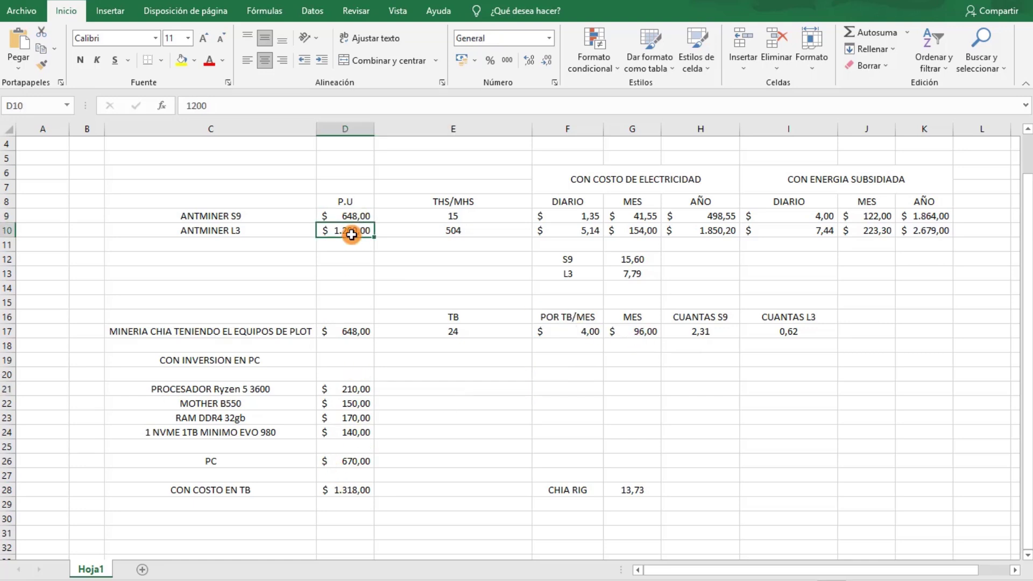
Step: Review the Antminer L3 row, including its monthly and yearly earnings with electricity cost
{"action": "left_click", "coordinate": [211, 229]}
{"action": "right_click", "coordinate": [408, 254]}
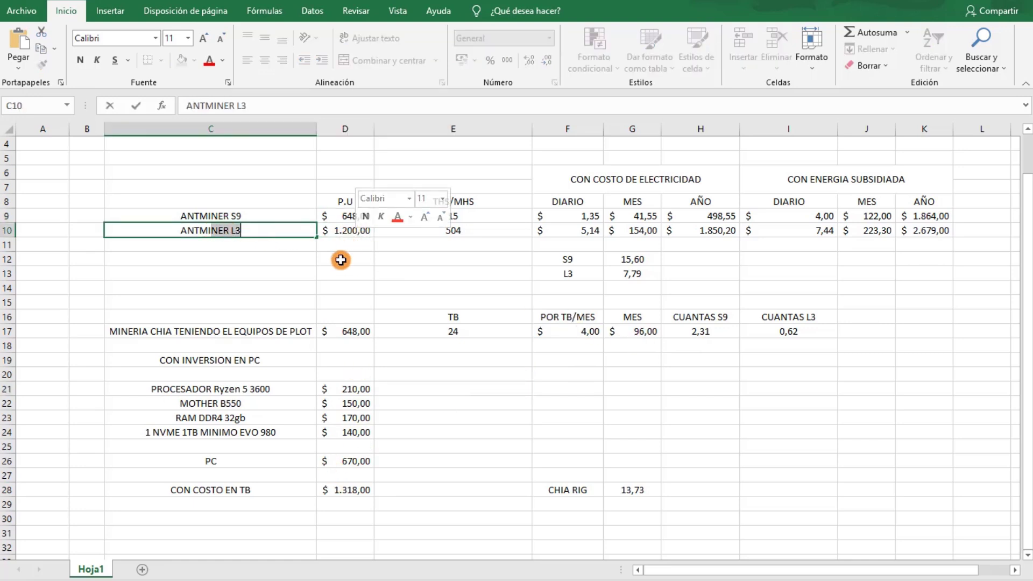
{"action": "left_click", "coordinate": [208, 229]}
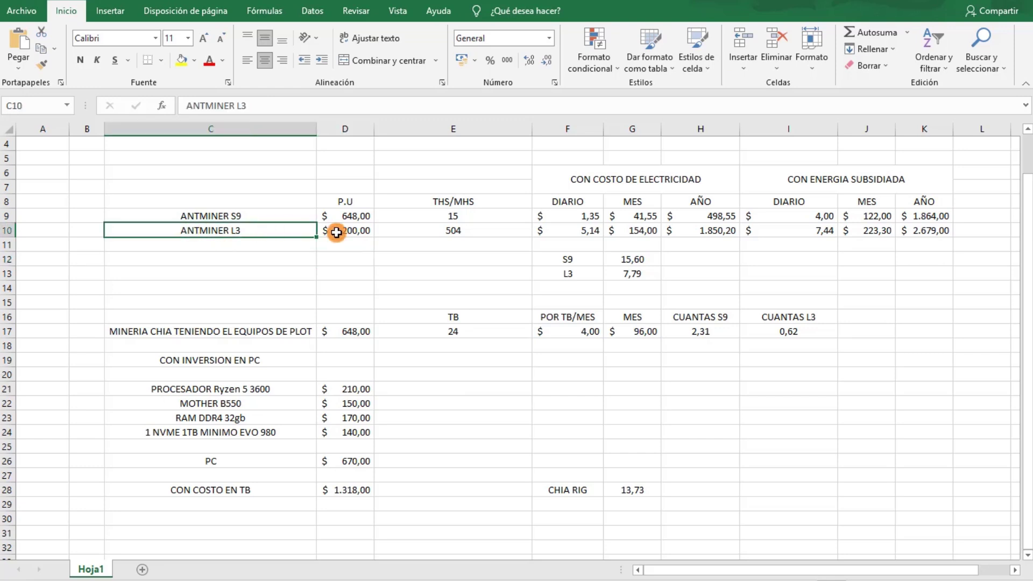
{"action": "left_click", "coordinate": [10, 230]}
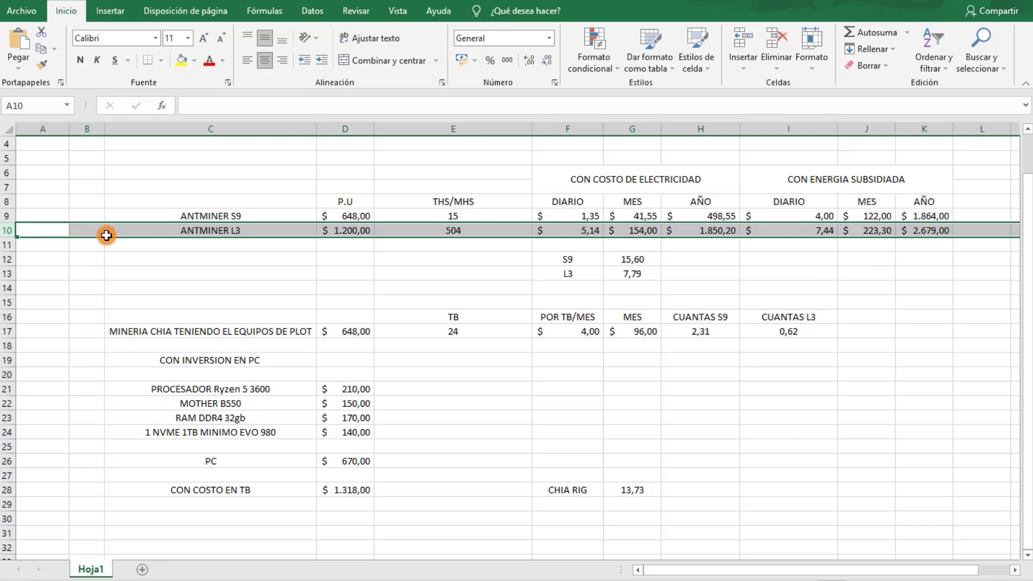
{"action": "left_click", "coordinate": [143, 260]}
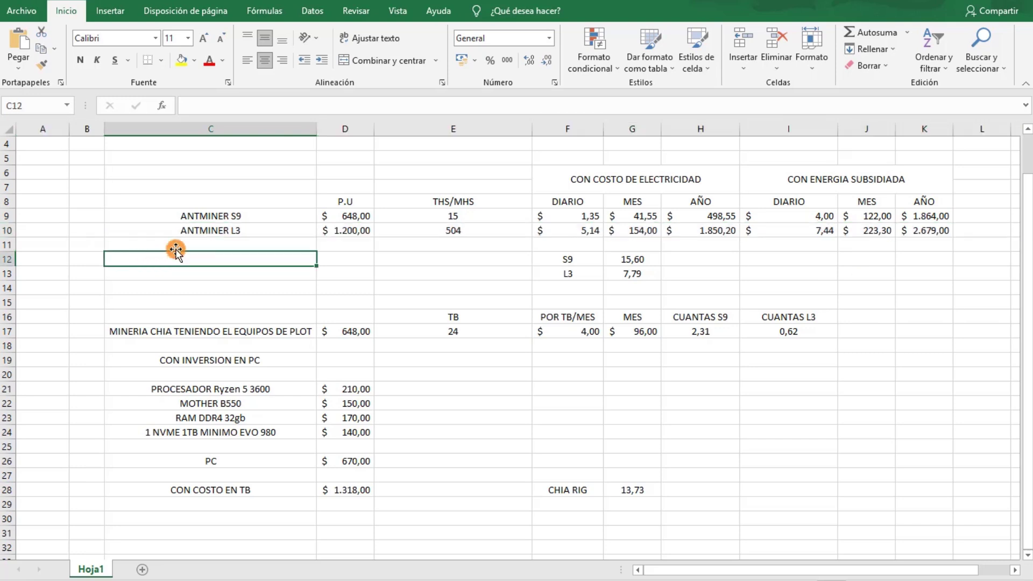
{"action": "left_click", "coordinate": [189, 230]}
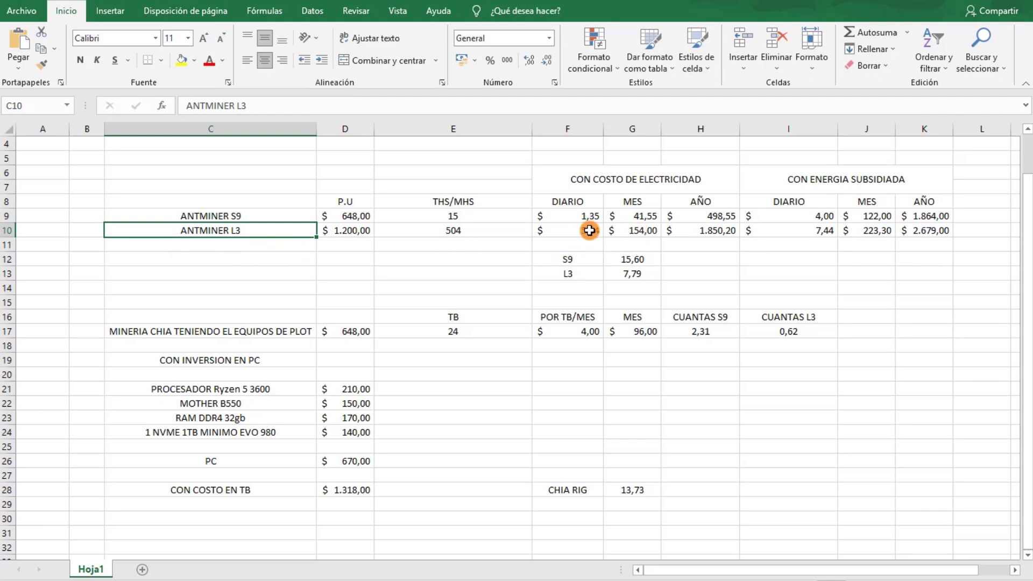
{"action": "left_click", "coordinate": [634, 230]}
{"action": "left_click", "coordinate": [711, 233]}
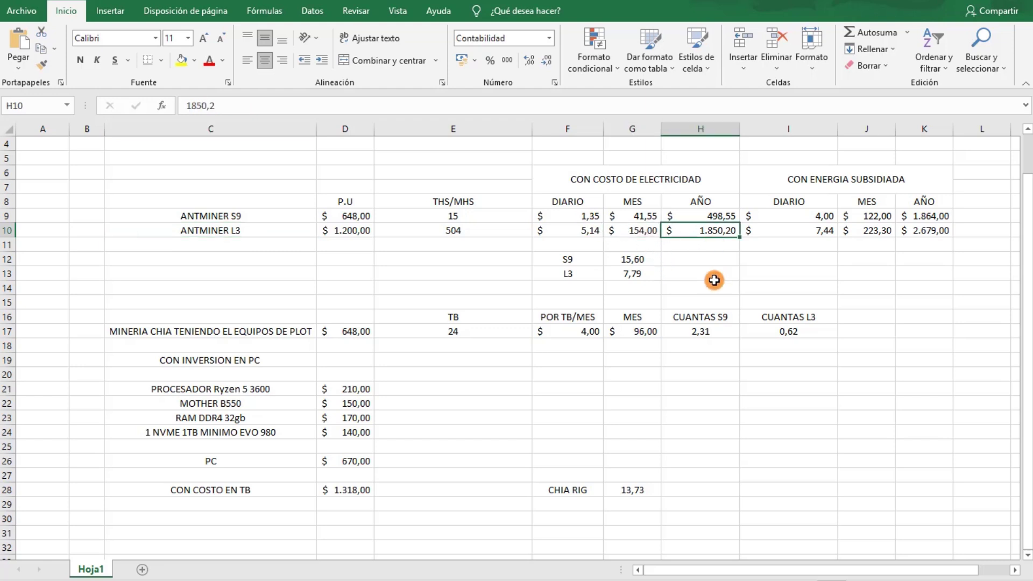
{"action": "left_click", "coordinate": [716, 279]}
Step: Highlight the CON ENERGIA SUBSIDIADA block and examine CEMERI's map of household electricity prices in Latin America
{"action": "left_click_drag", "start_coordinate": [802, 180], "coordinate": [909, 231]}
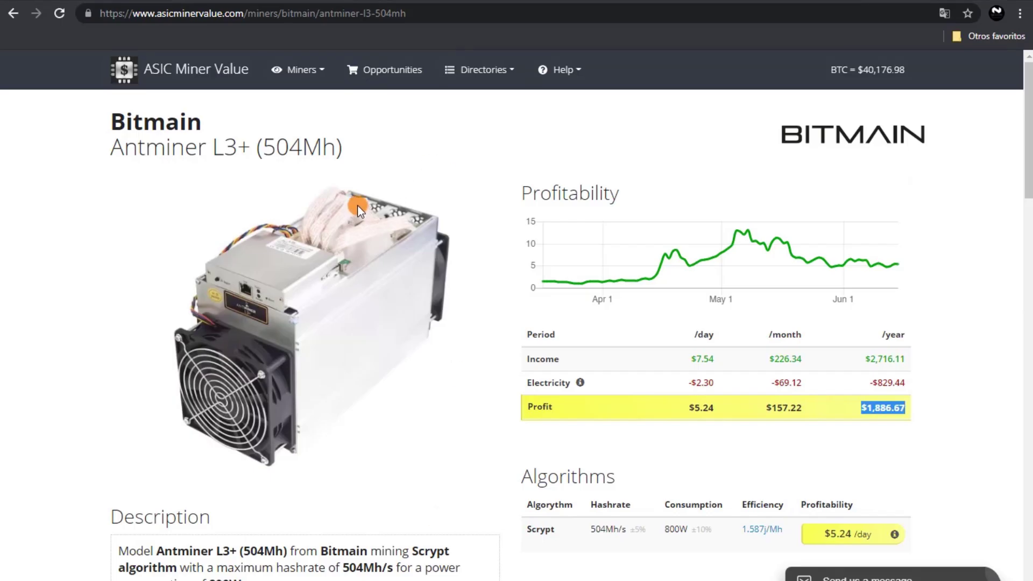
{"action": "left_click", "coordinate": [164, 3]}
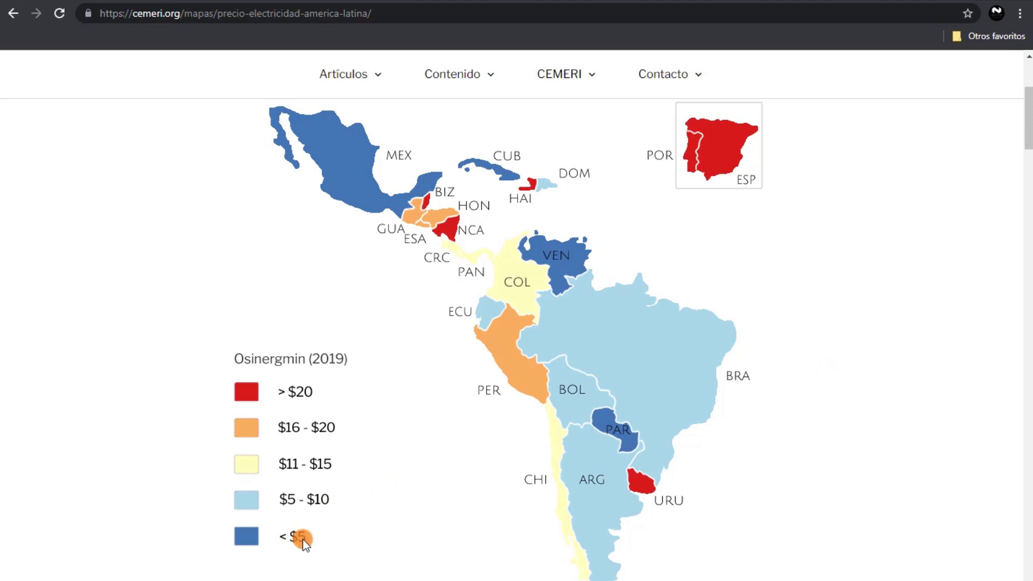
{"action": "scroll", "coordinate": [424, 498], "scroll_direction": "up", "scroll_amount": 4}
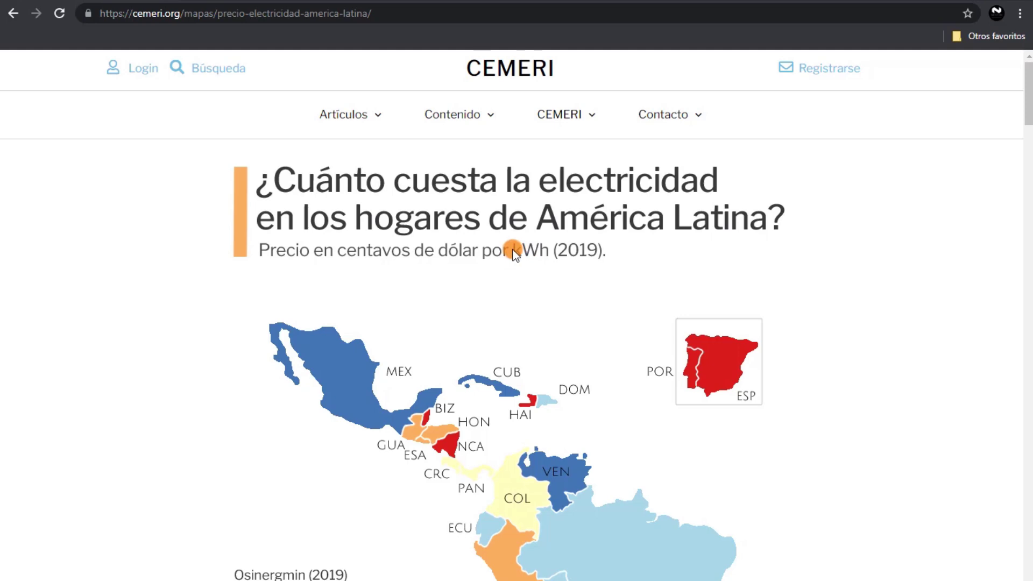
{"action": "scroll", "coordinate": [676, 479], "scroll_direction": "down", "scroll_amount": 3}
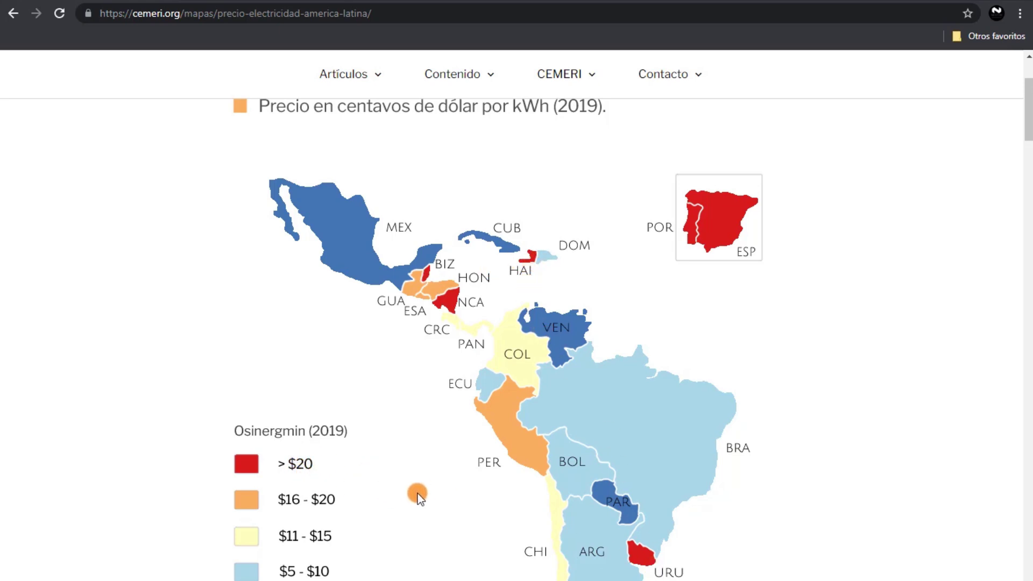
{"action": "scroll", "coordinate": [417, 490], "scroll_direction": "down", "scroll_amount": 2}
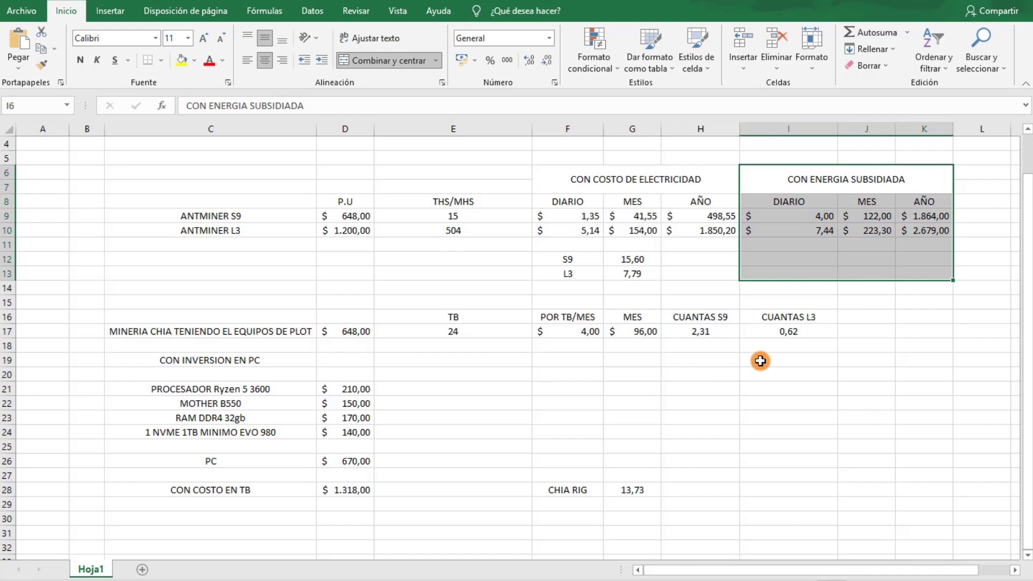
Step: Back in the Excel sheet, compare the Antminer S9's monthly earnings with subsidised energy against the Chia investment block
{"action": "left_click", "coordinate": [759, 358]}
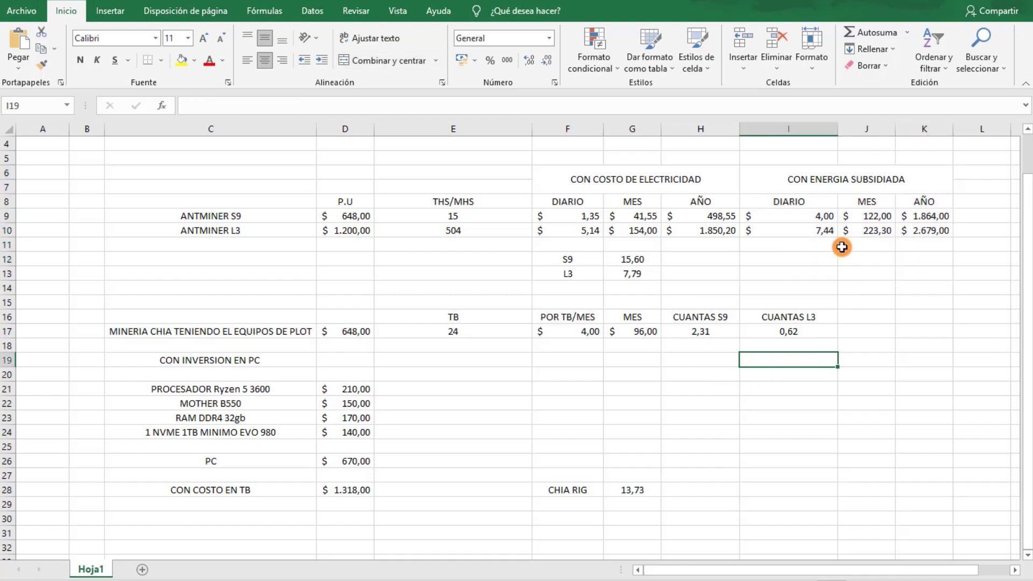
{"action": "left_click", "coordinate": [881, 216]}
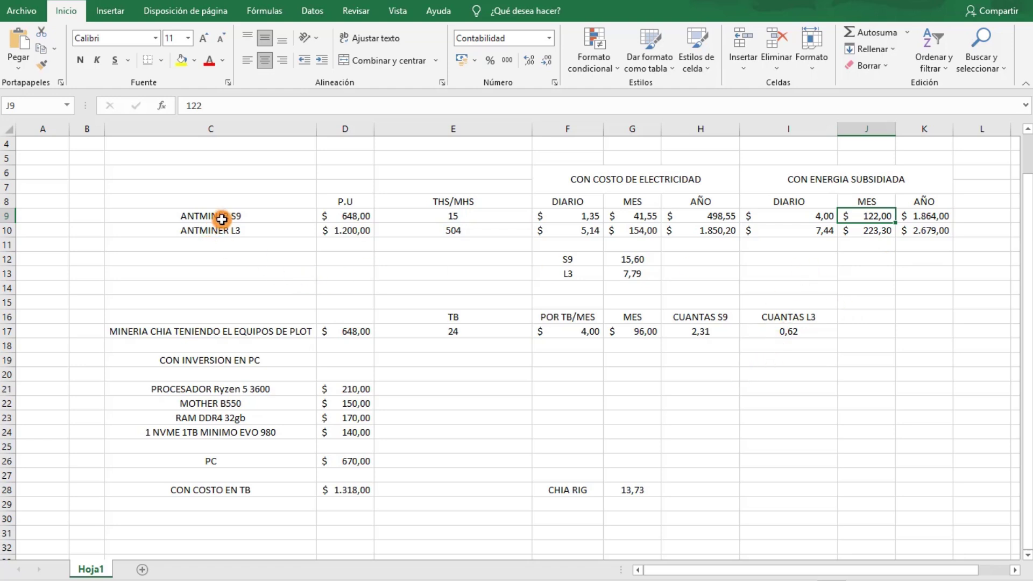
{"action": "left_click", "coordinate": [248, 219]}
{"action": "left_click_drag", "start_coordinate": [240, 337], "coordinate": [372, 497]}
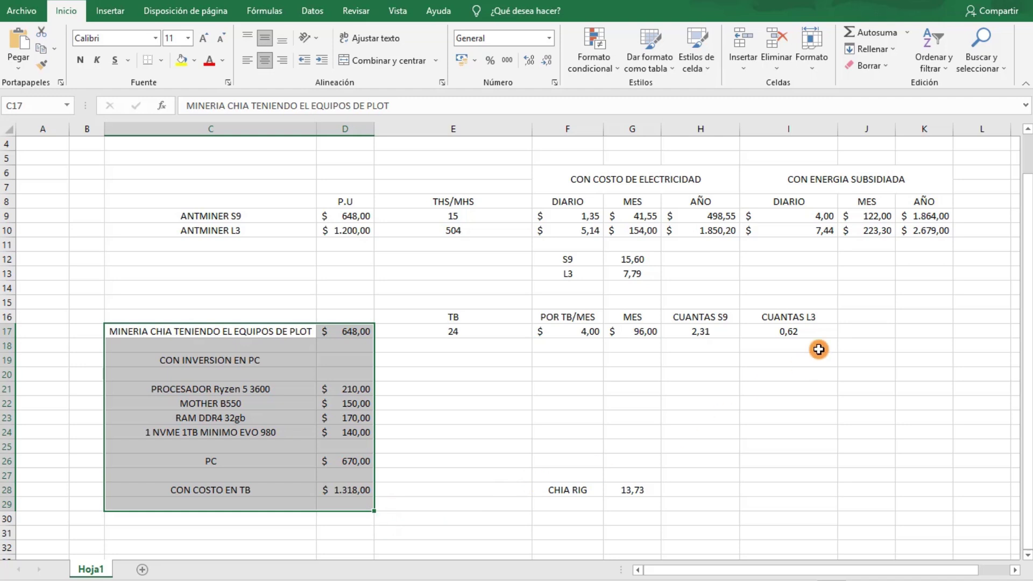
Step: Compare the Antminer L3's monthly earnings with subsidised energy against the Chia investment block
{"action": "left_click", "coordinate": [222, 232]}
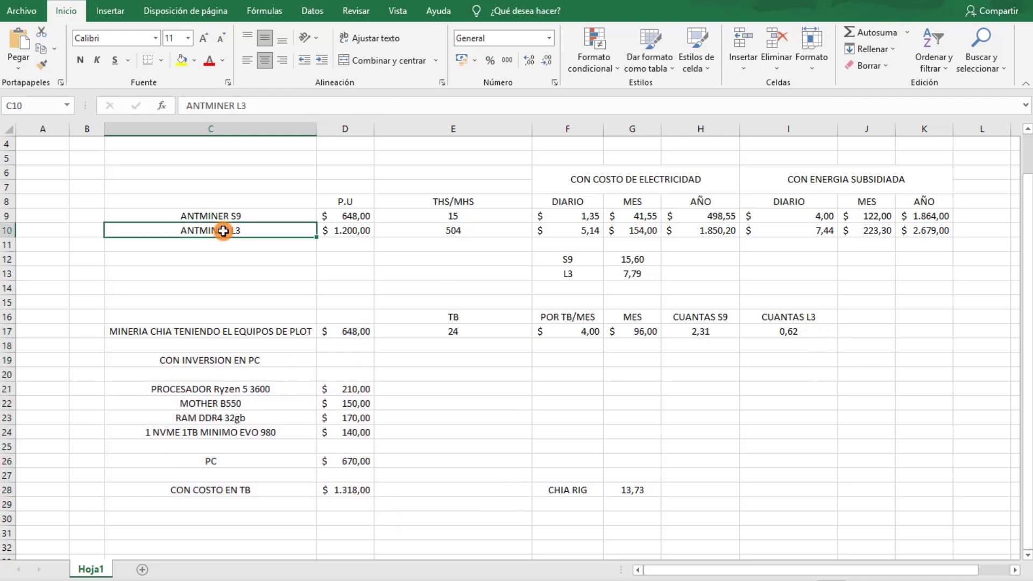
{"action": "left_click", "coordinate": [881, 239]}
{"action": "left_click", "coordinate": [880, 234]}
{"action": "left_click_drag", "start_coordinate": [217, 335], "coordinate": [371, 492]}
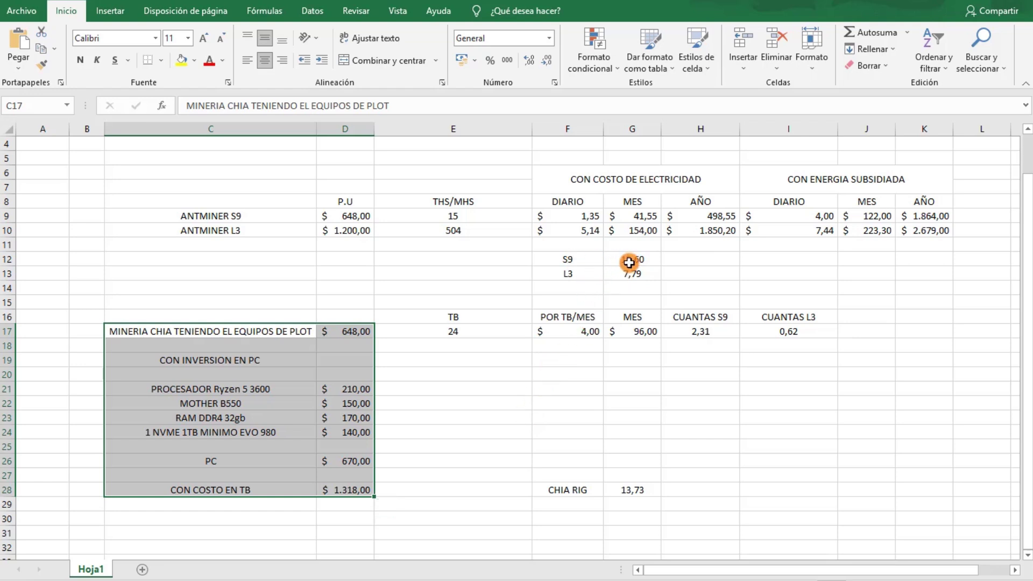
Step: Compare the payback figures in months for the S9, the L3 and the Chia rig, along with the monthly Chia earnings
{"action": "left_click", "coordinate": [626, 261]}
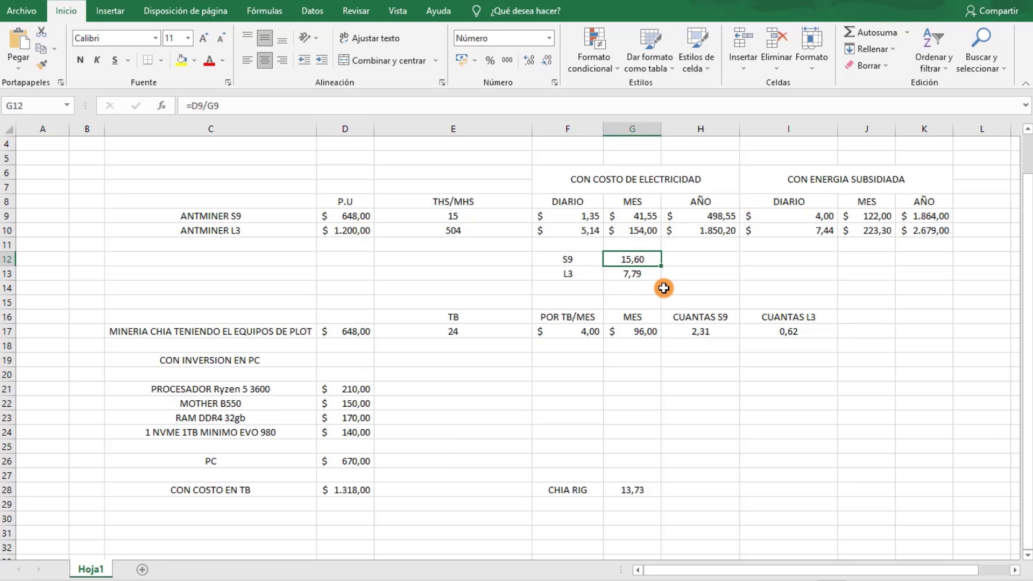
{"action": "left_click", "coordinate": [626, 275]}
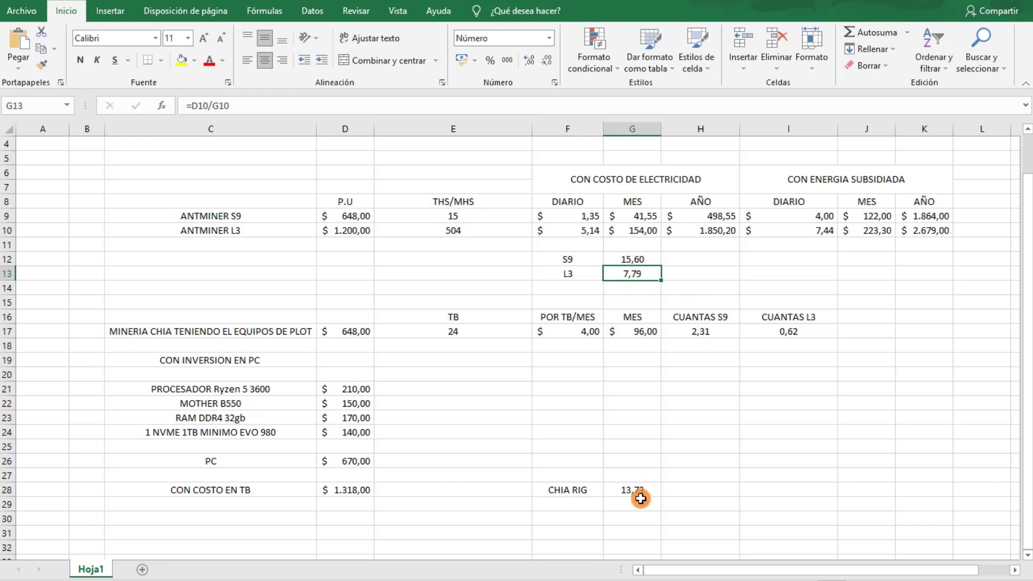
{"action": "left_click", "coordinate": [620, 493]}
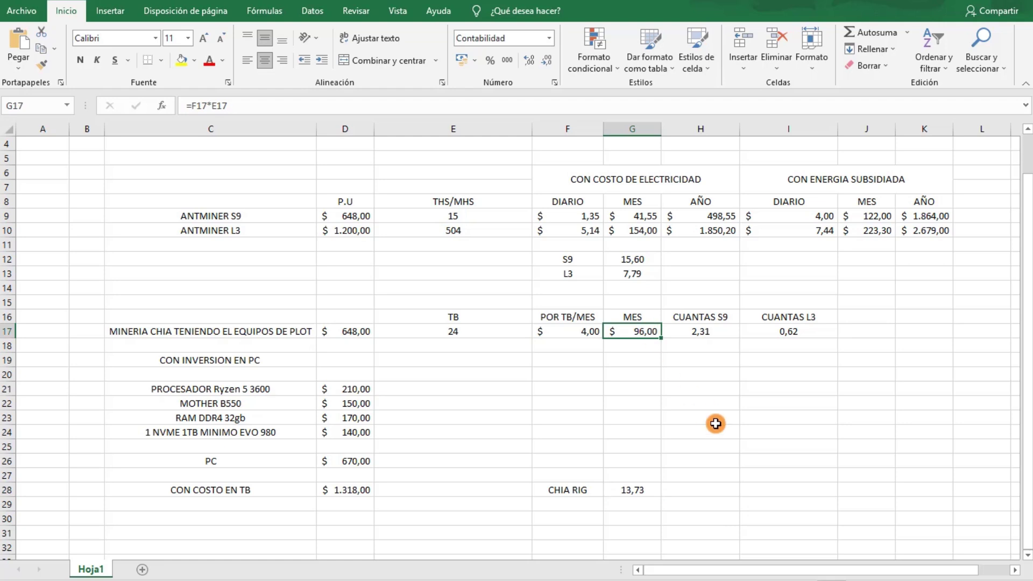
{"action": "left_click", "coordinate": [697, 414]}
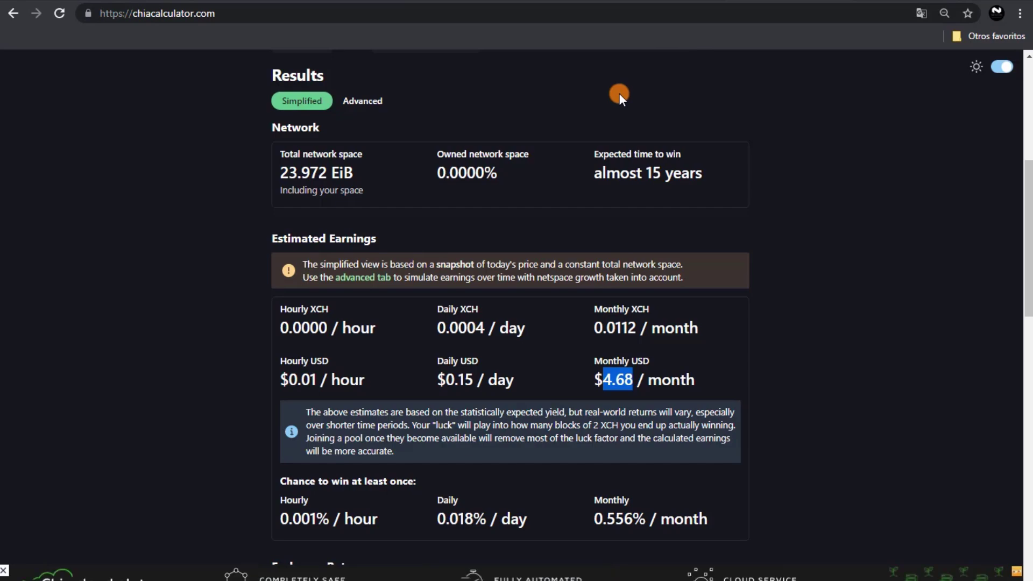
Step: Review the Chia calculator's estimated earnings, exchange rate and hardware costs for 1 TiB, and return to the Excel comparison sheet
{"action": "scroll", "coordinate": [657, 307], "scroll_direction": "down", "scroll_amount": 5}
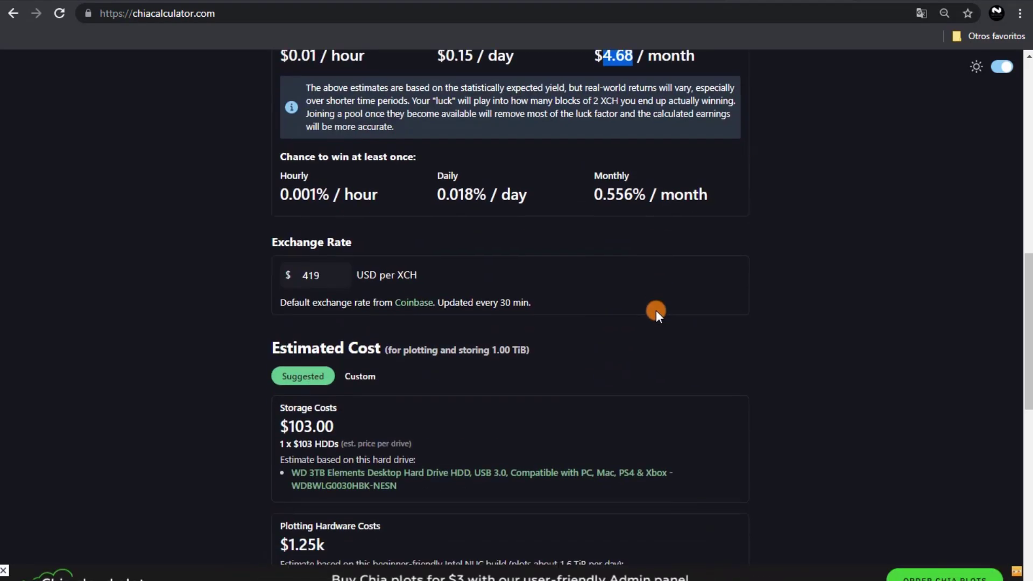
{"action": "scroll", "coordinate": [656, 312], "scroll_direction": "up", "scroll_amount": 7}
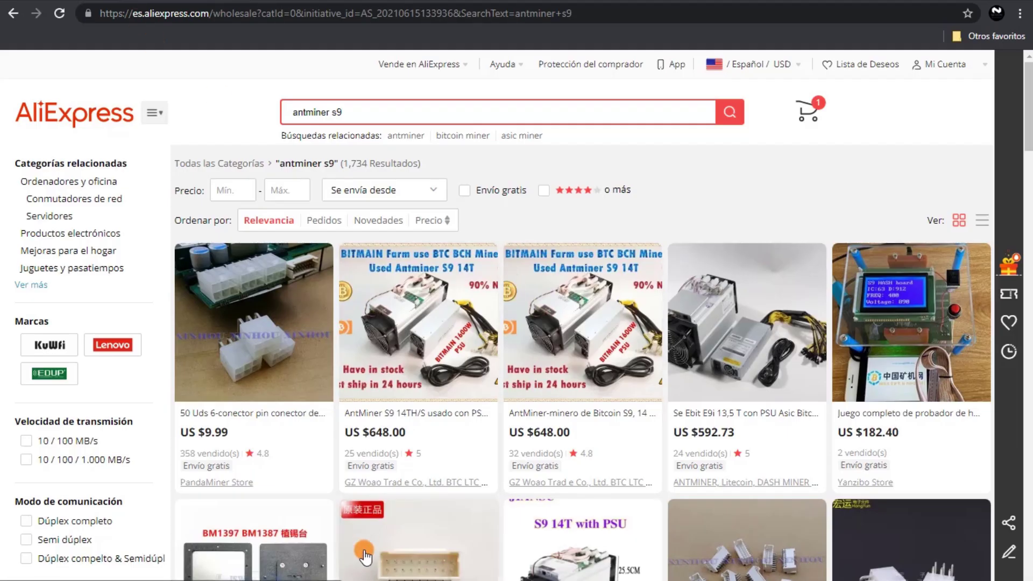
{"action": "key", "text": "alt+Tab"}
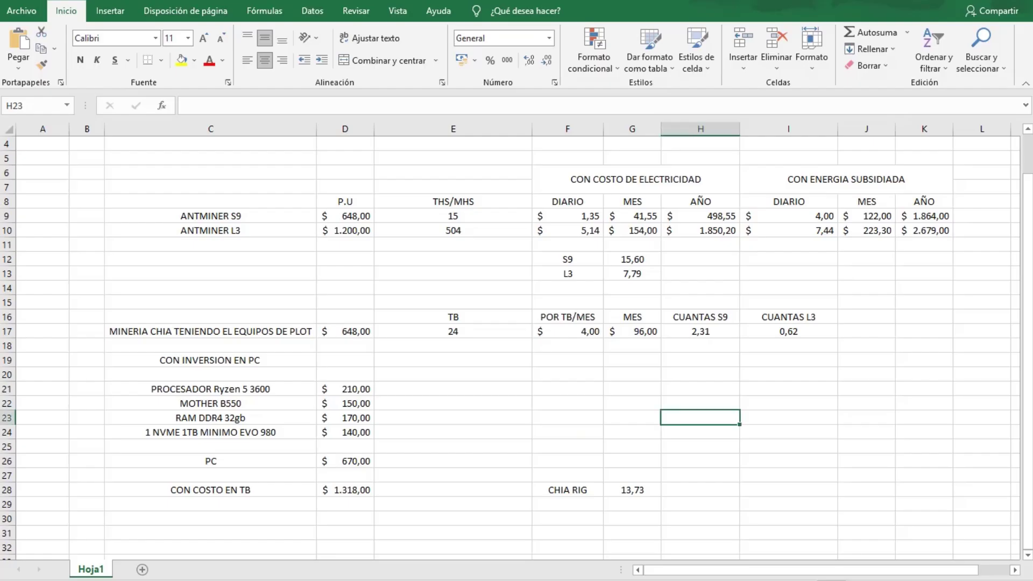